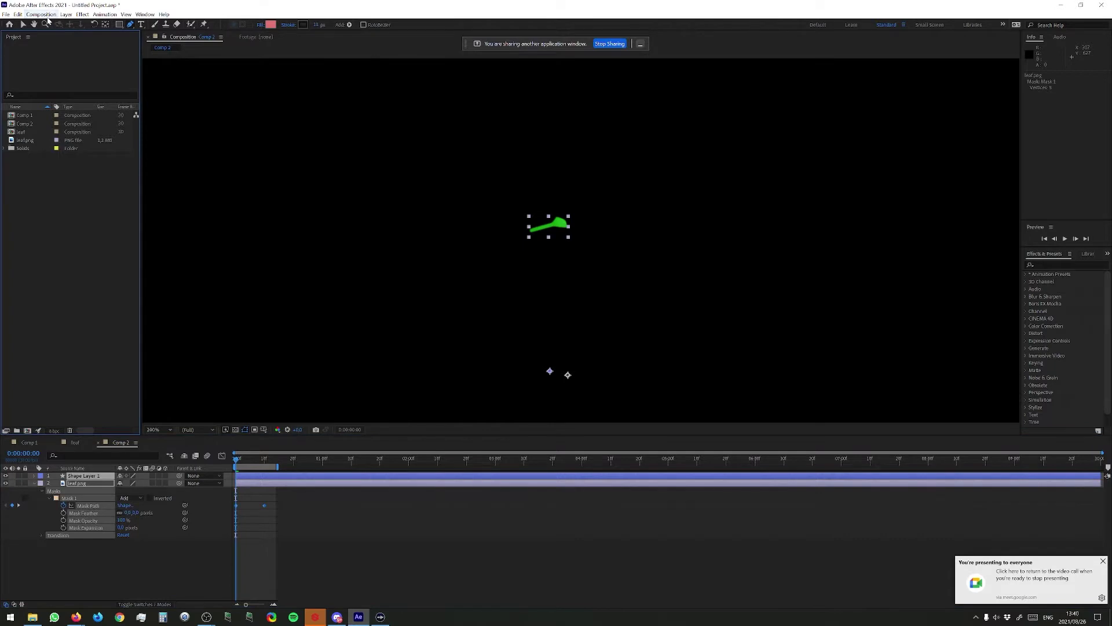
Create a new composition with the default settings.
{"action": "left_click", "coordinate": [42, 15]}
{"action": "left_click", "coordinate": [44, 24]}
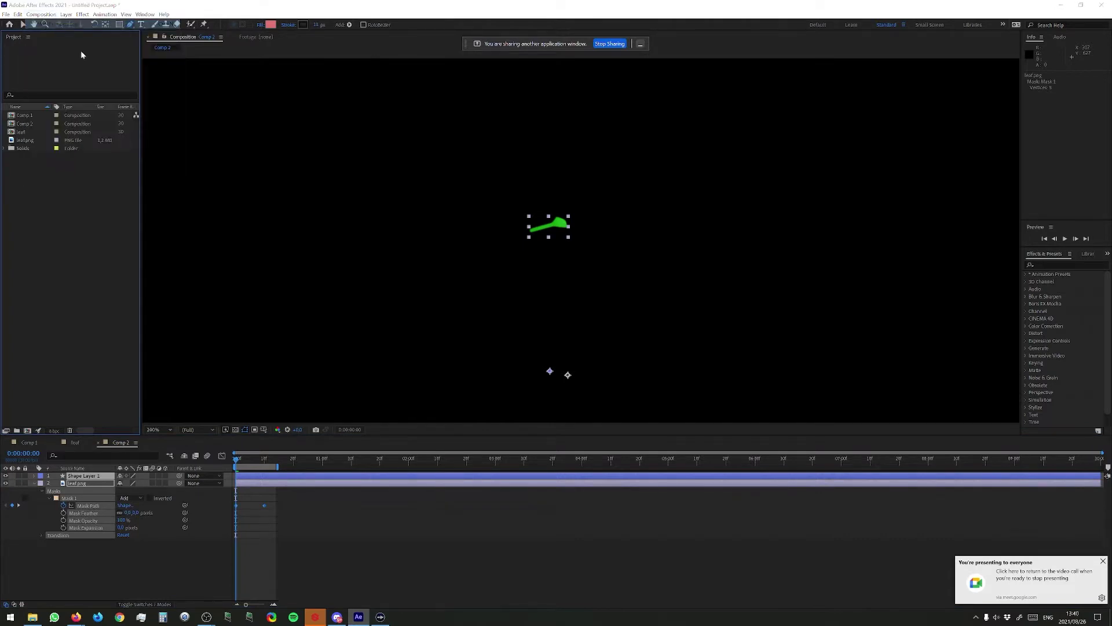
{"action": "left_click", "coordinate": [482, 416]}
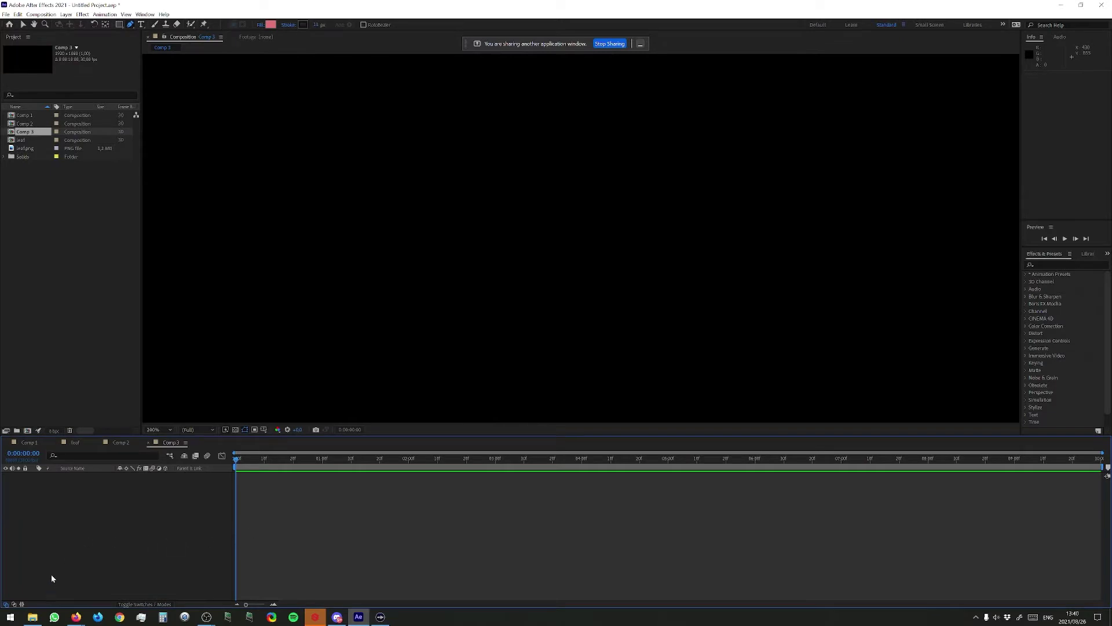
Bring dog_large.JPG from the les2 folder's AE_training_importing_moved subfolder into the new composition.
{"action": "mouse_move", "coordinate": [35, 618]}
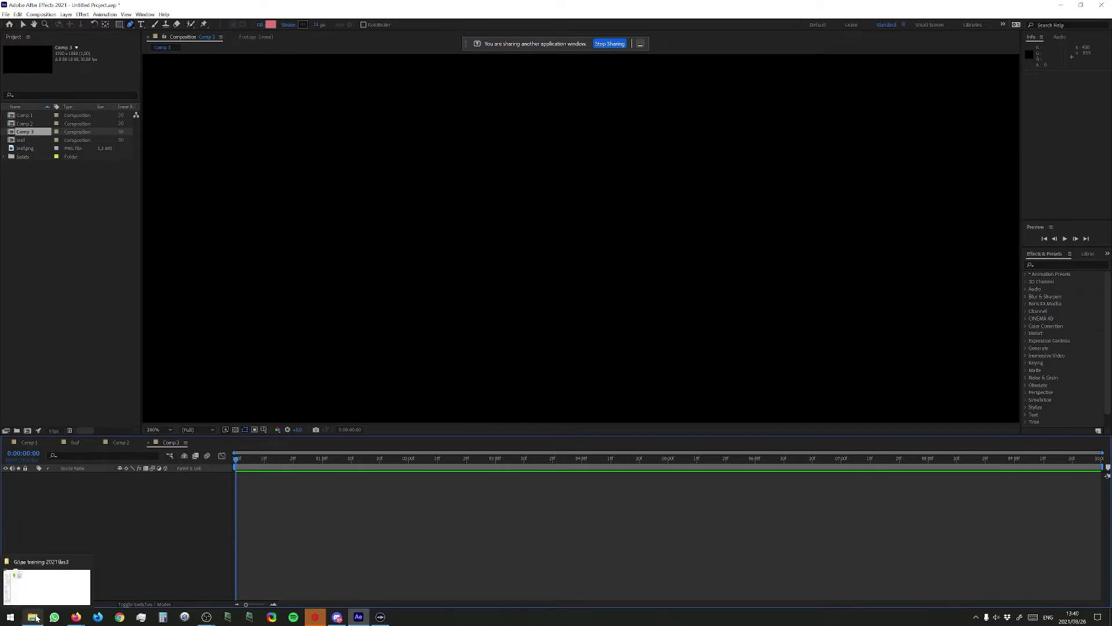
{"action": "left_click", "coordinate": [35, 619]}
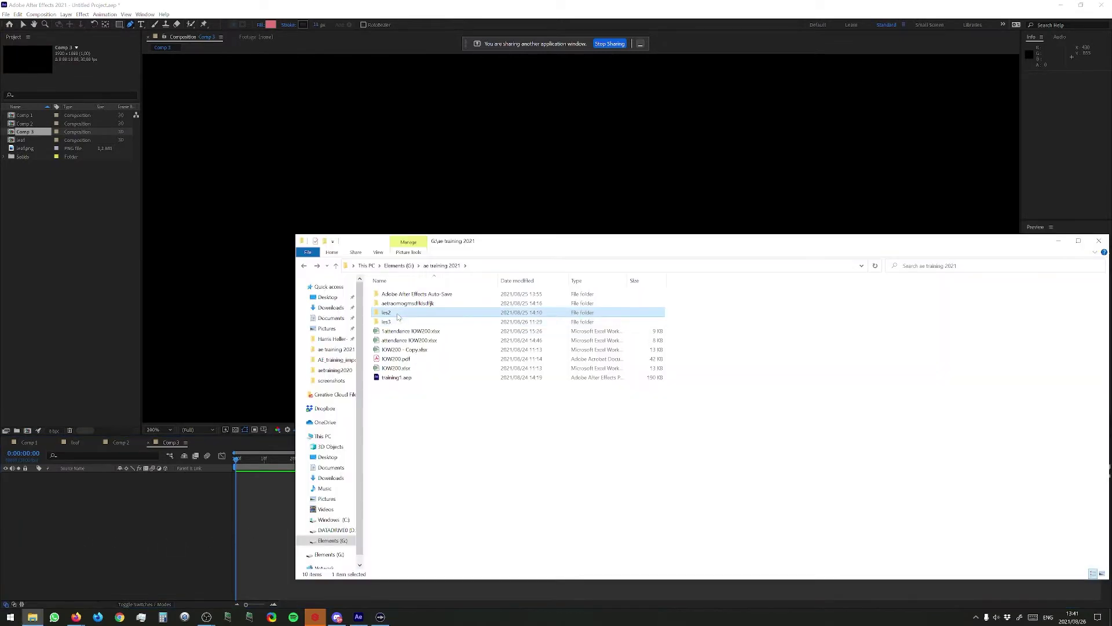
{"action": "double_click", "coordinate": [398, 315]}
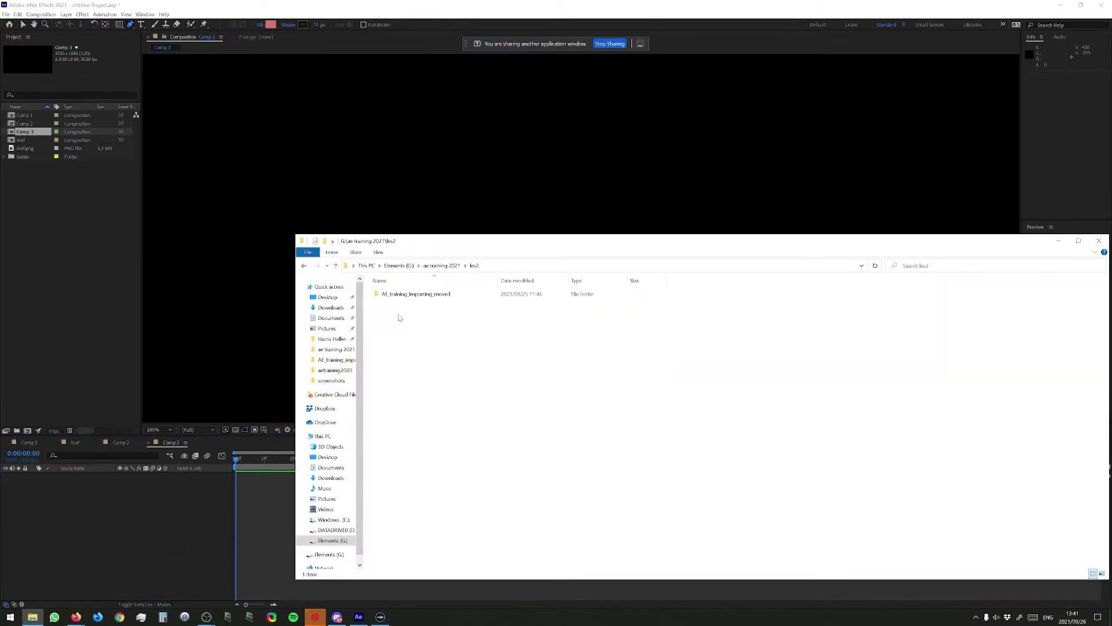
{"action": "left_click", "coordinate": [428, 298]}
{"action": "double_click", "coordinate": [427, 297]}
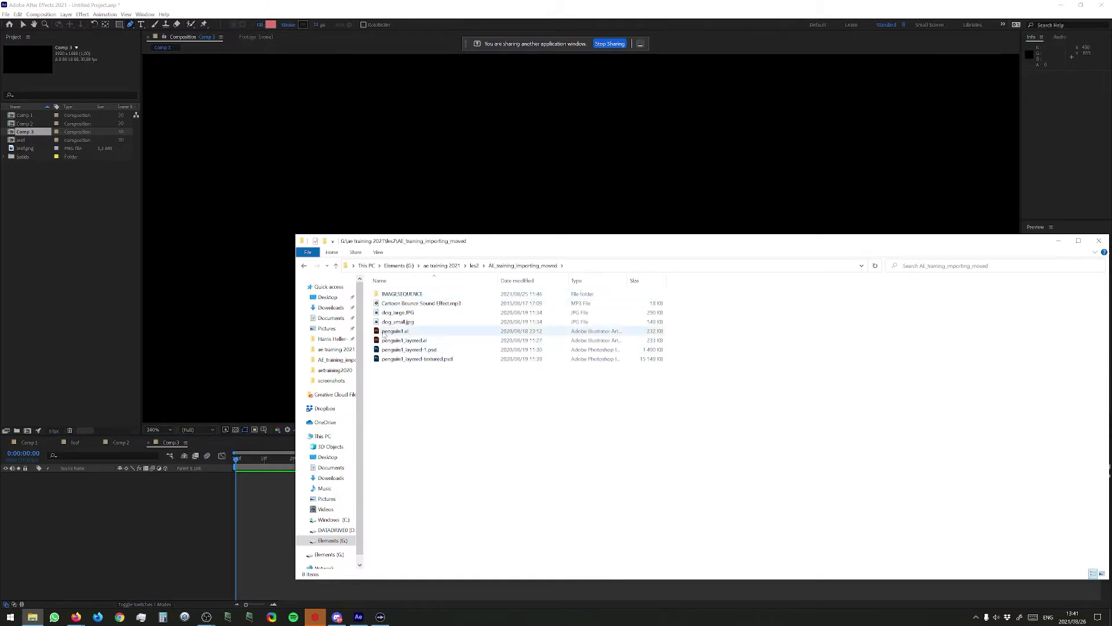
{"action": "left_click_drag", "start_coordinate": [399, 318], "coordinate": [243, 243]}
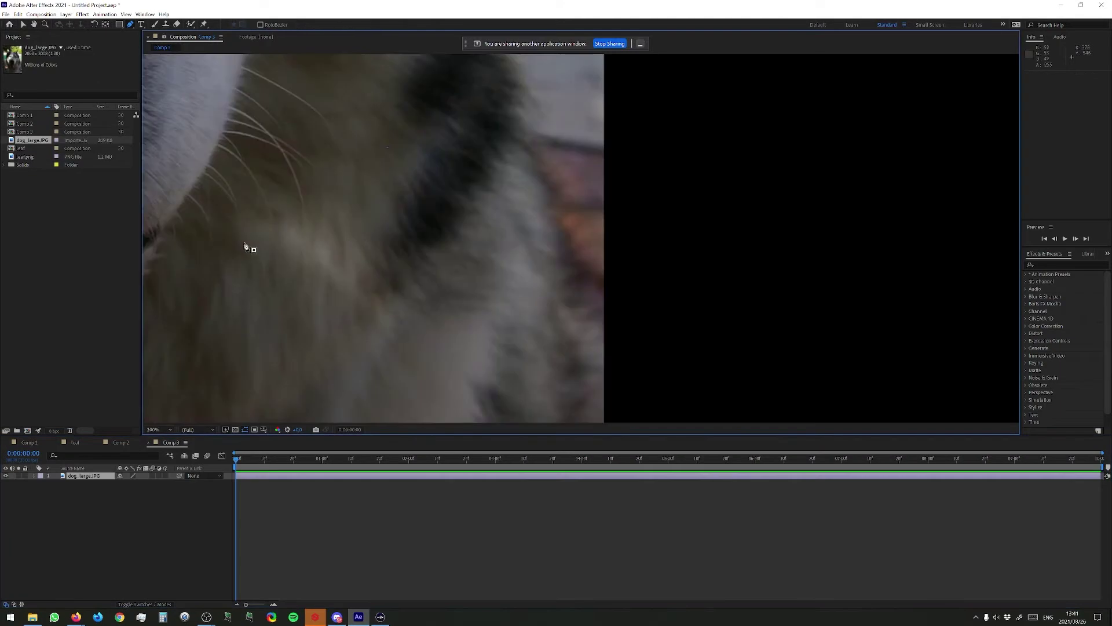
Reposition the dog image so the dog's face fills the composition frame, and deselect the layer.
{"action": "scroll", "coordinate": [304, 279], "scroll_direction": "down", "scroll_amount": 3}
{"action": "scroll", "coordinate": [348, 264], "scroll_direction": "up", "scroll_amount": 2}
{"action": "key", "text": "v"}
{"action": "left_click_drag", "start_coordinate": [374, 146], "coordinate": [653, 375]}
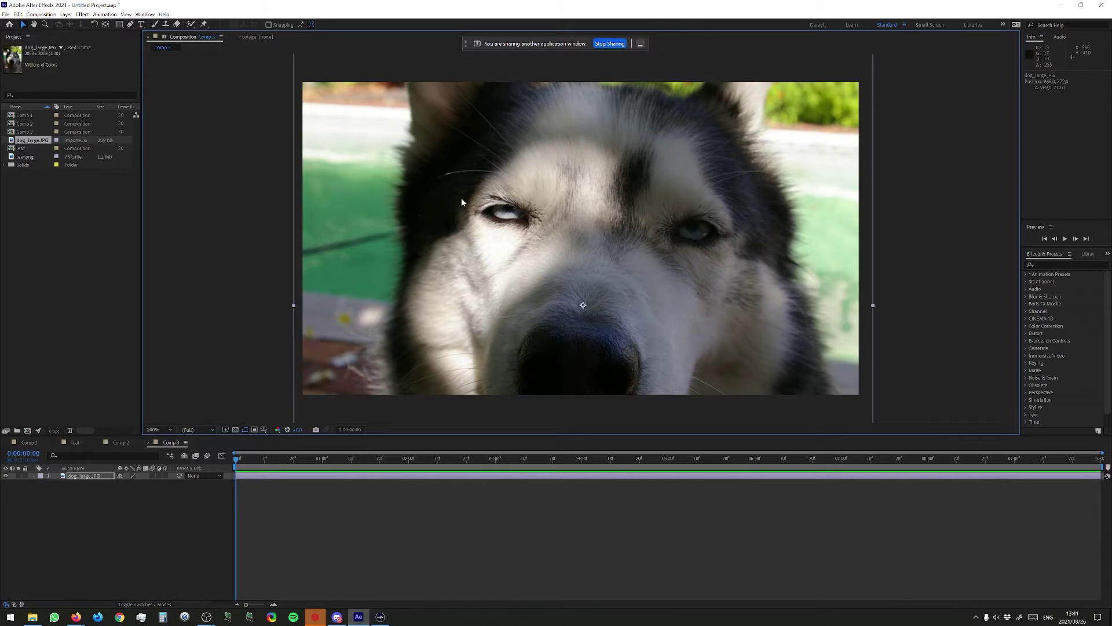
{"action": "left_click", "coordinate": [230, 514]}
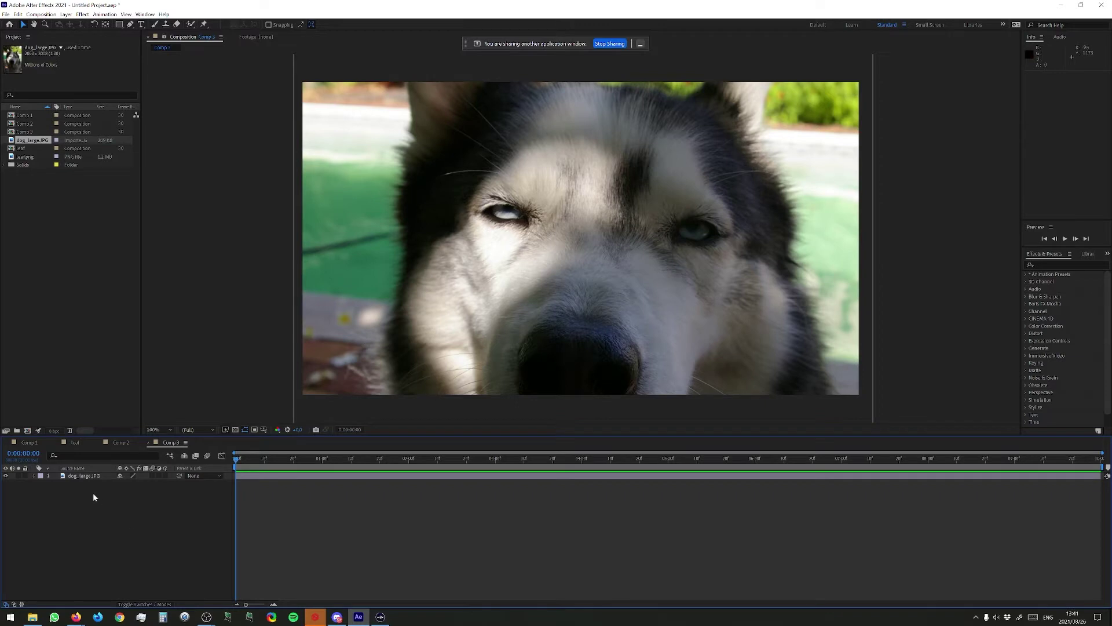
Add a text layer reading "trackmatte" over the dog image.
{"action": "left_click", "coordinate": [141, 25]}
{"action": "left_click", "coordinate": [418, 234]}
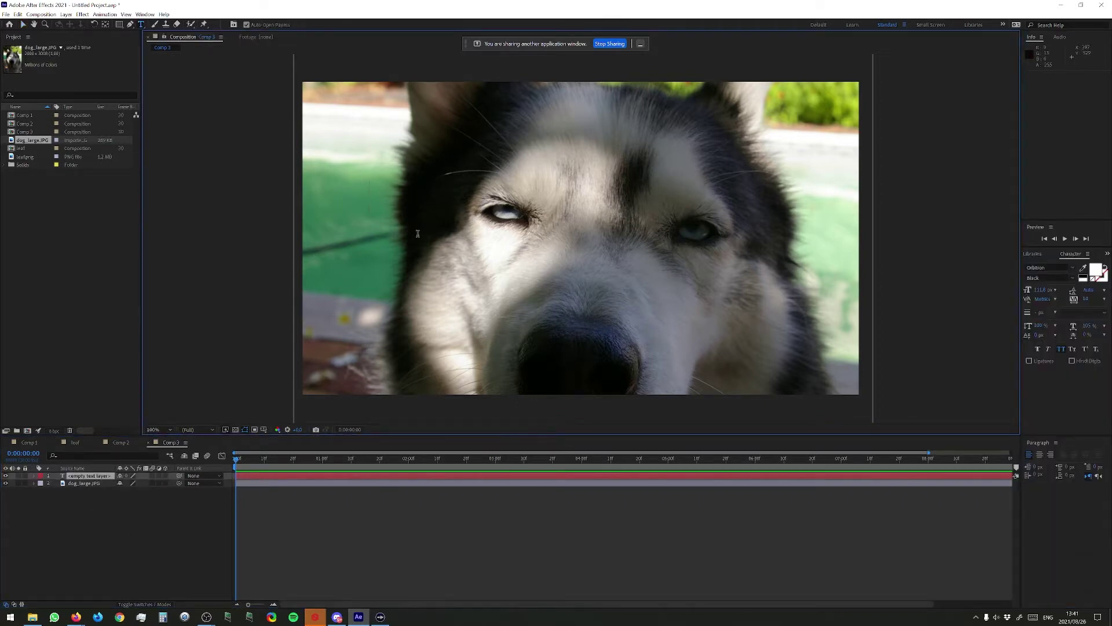
{"action": "type", "text": "traac"}
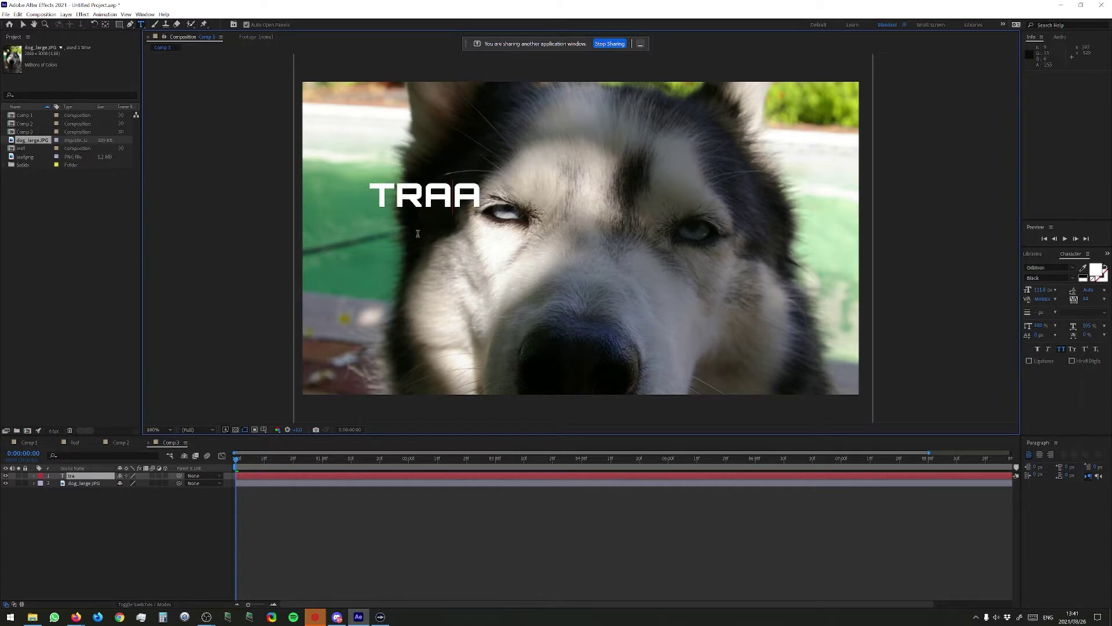
{"action": "type", "text": "ma"}
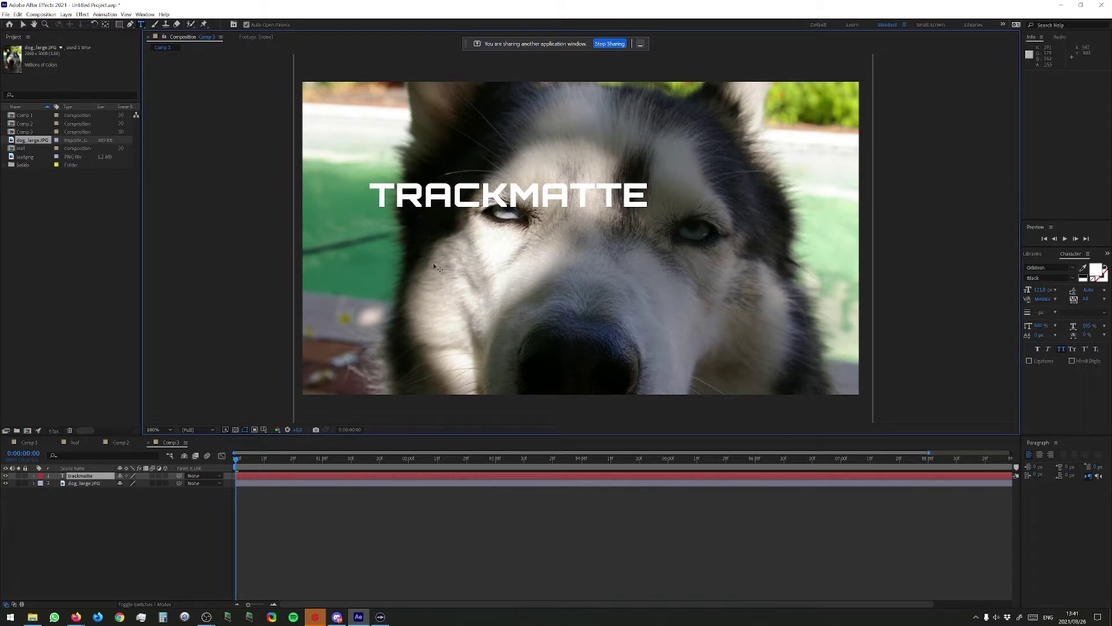
Enlarge the font size of the trackmatte text layer.
{"action": "left_click", "coordinate": [293, 571]}
{"action": "left_click", "coordinate": [82, 476]}
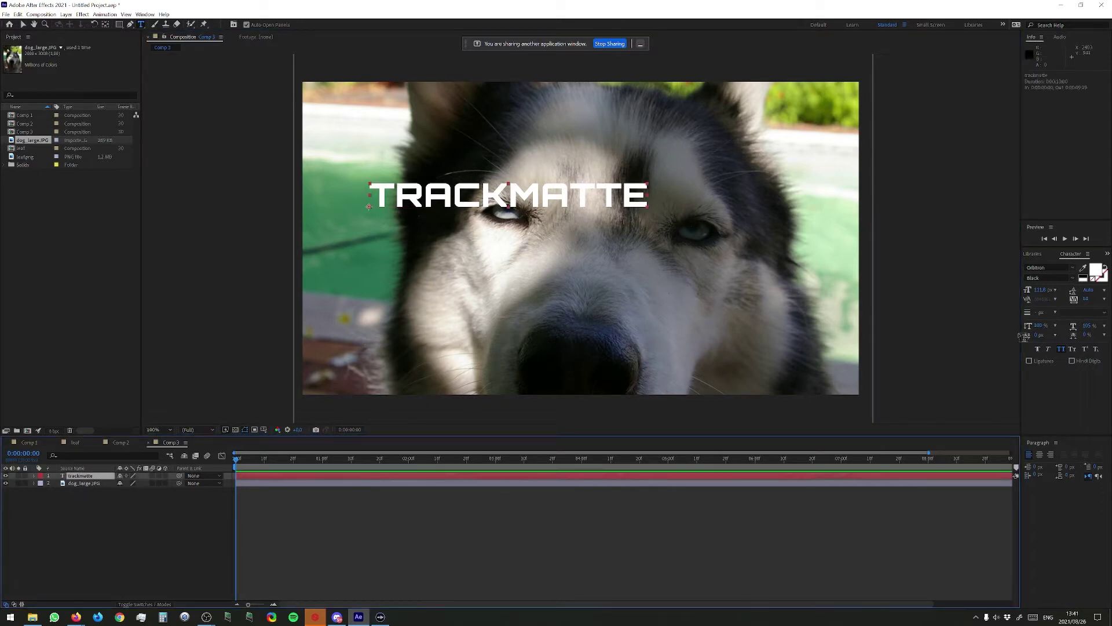
{"action": "left_click_drag", "start_coordinate": [1038, 289], "coordinate": [1109, 289]}
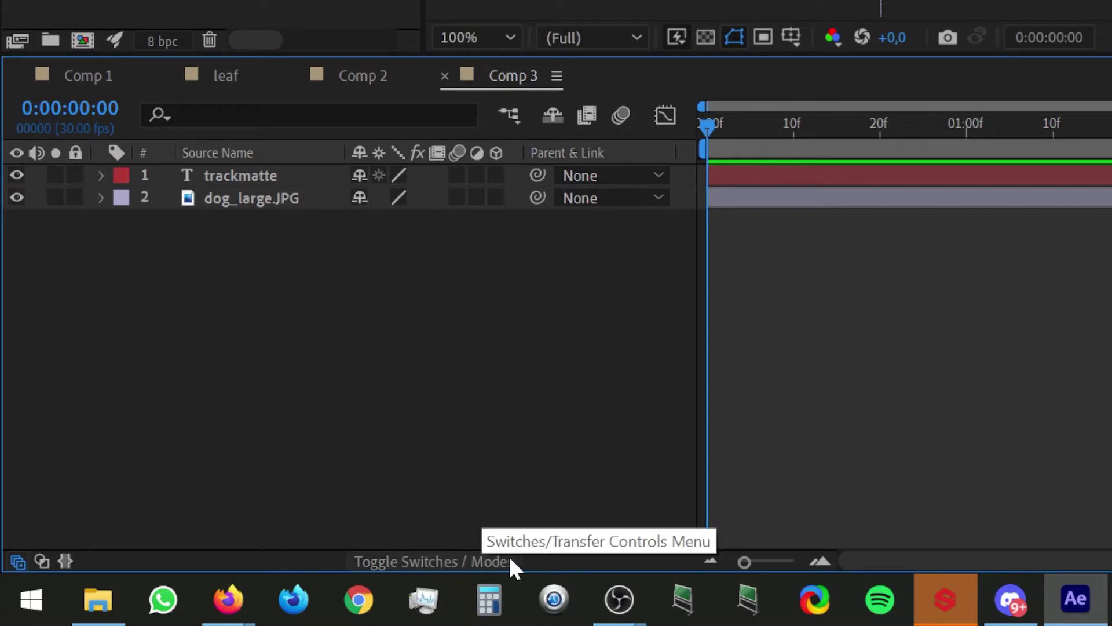
Try the Soft Light blending mode on the trackmatte text layer and set it back to Normal.
{"action": "left_click", "coordinate": [480, 557]}
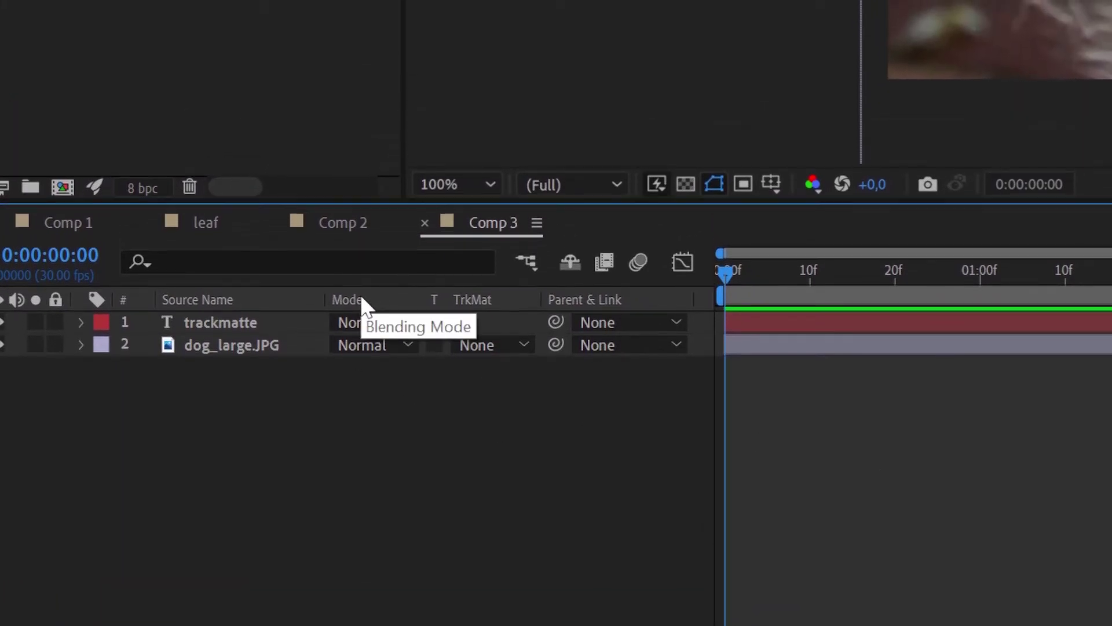
{"action": "left_click", "coordinate": [362, 323]}
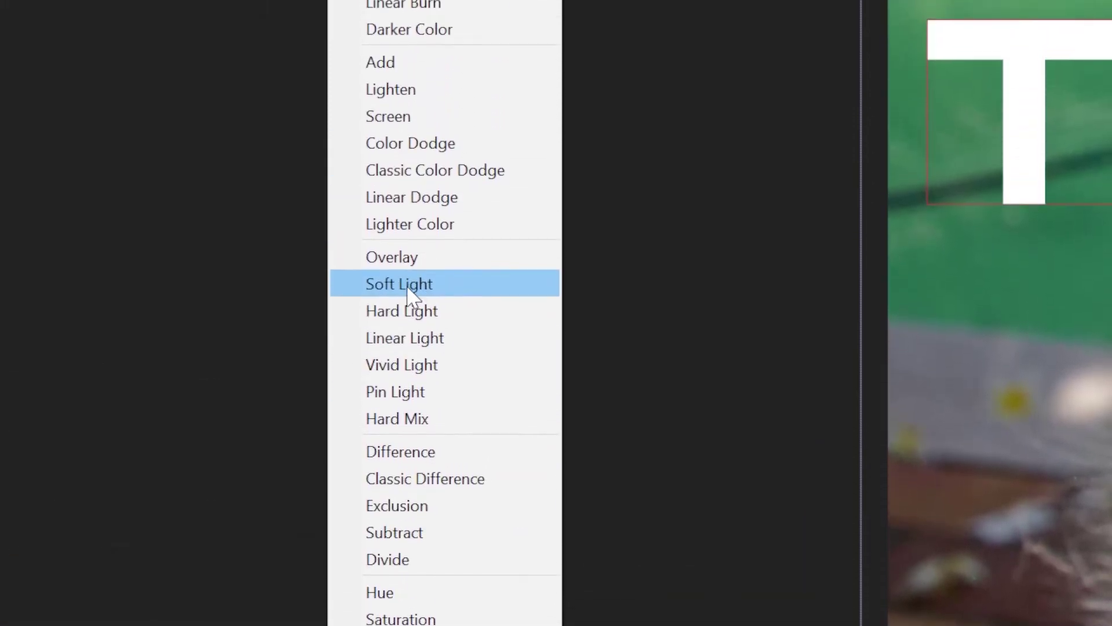
{"action": "left_click", "coordinate": [406, 252]}
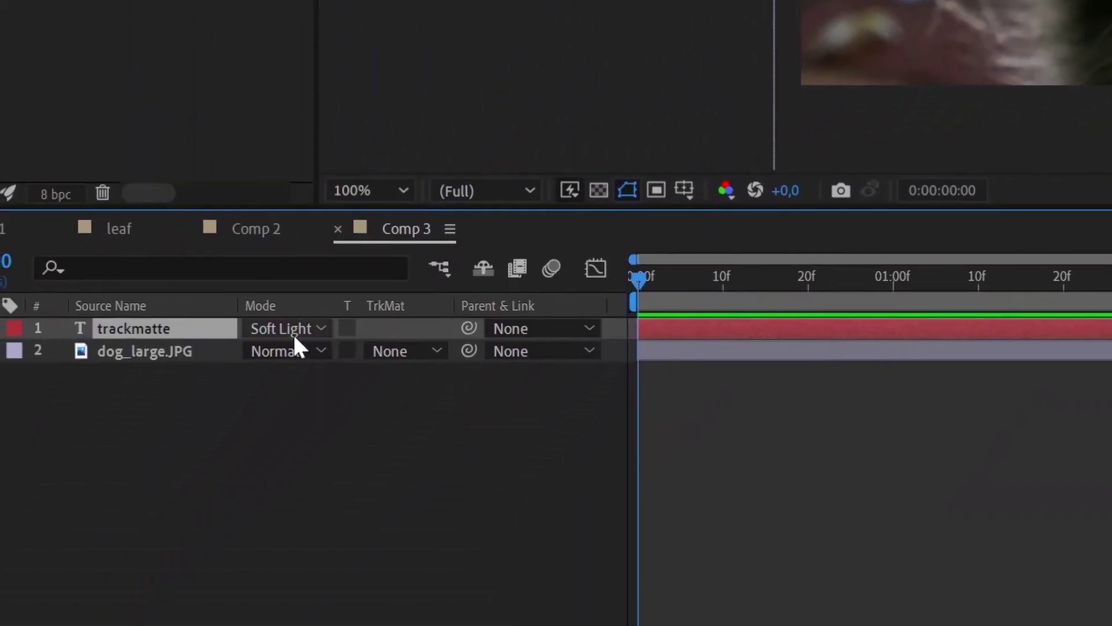
{"action": "left_click", "coordinate": [316, 326]}
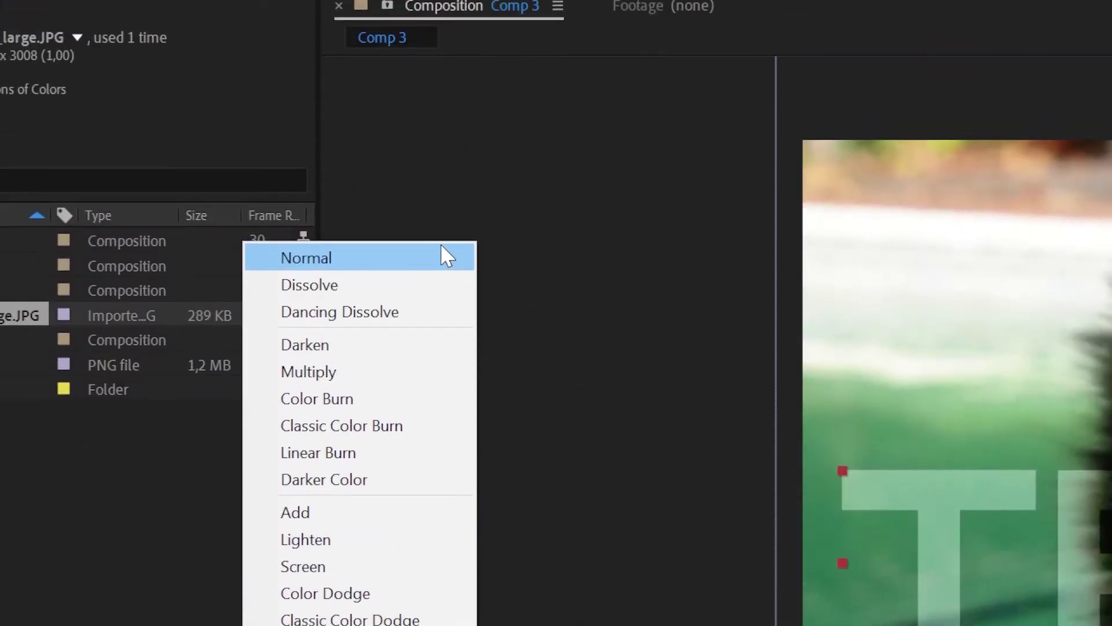
{"action": "left_click", "coordinate": [444, 256]}
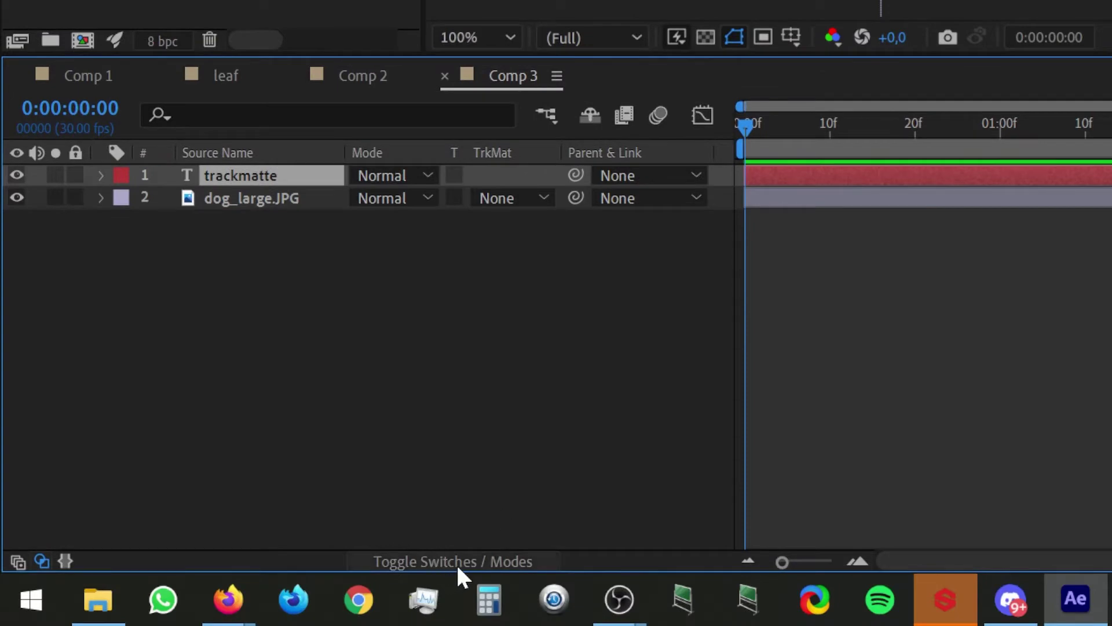
Alternate the timeline columns between layer switches and modes, ending with the blending mode and track matte columns shown.
{"action": "left_click", "coordinate": [457, 563]}
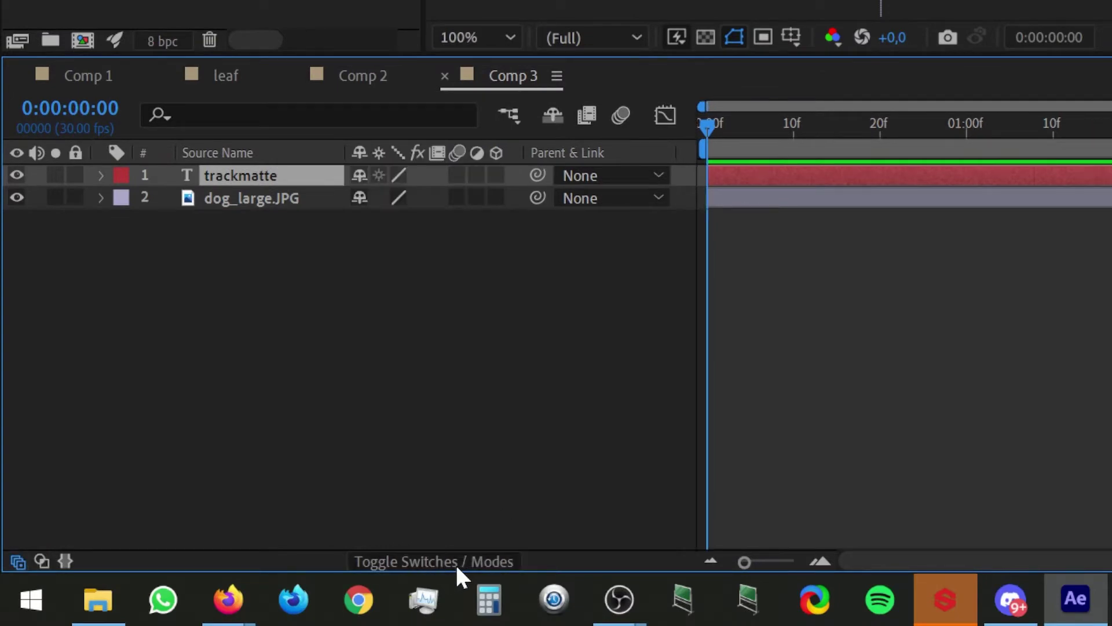
{"action": "left_click", "coordinate": [455, 563]}
{"action": "left_click", "coordinate": [457, 562]}
{"action": "left_click", "coordinate": [456, 562]}
{"action": "left_click", "coordinate": [456, 562]}
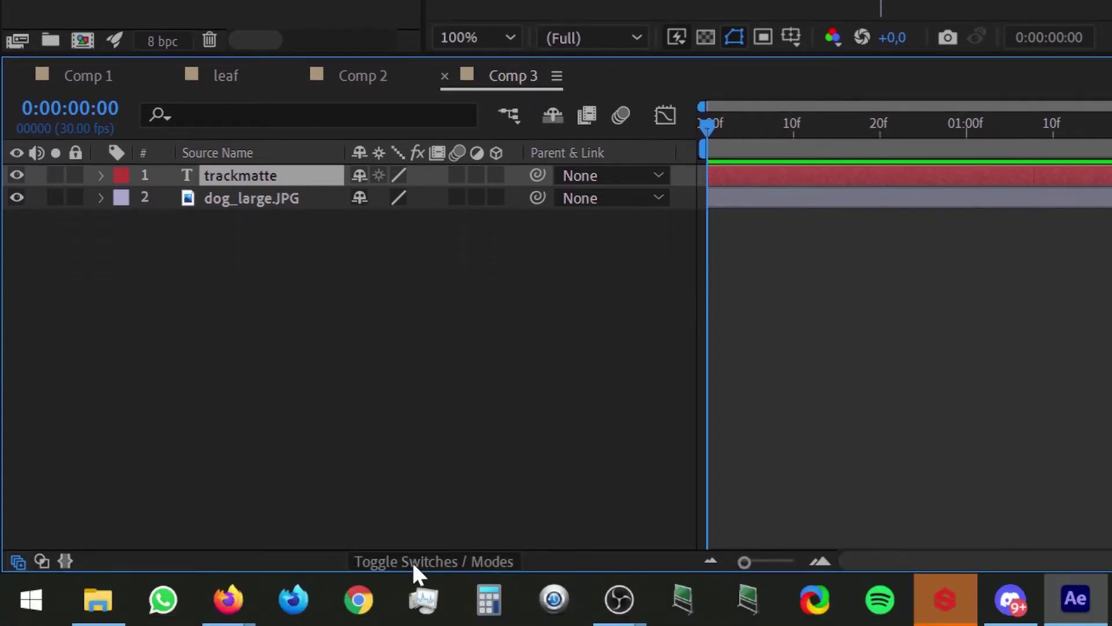
{"action": "left_click", "coordinate": [413, 562]}
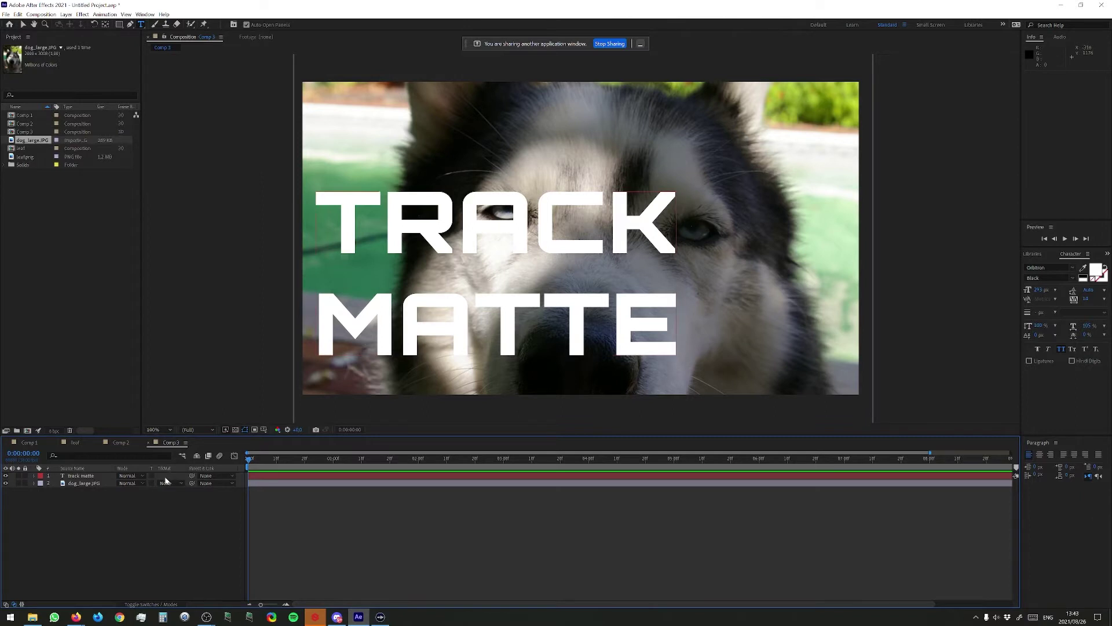
Examine the alpha and luma track matte options available for the dog_large.JPG layer.
{"action": "left_click", "coordinate": [82, 484]}
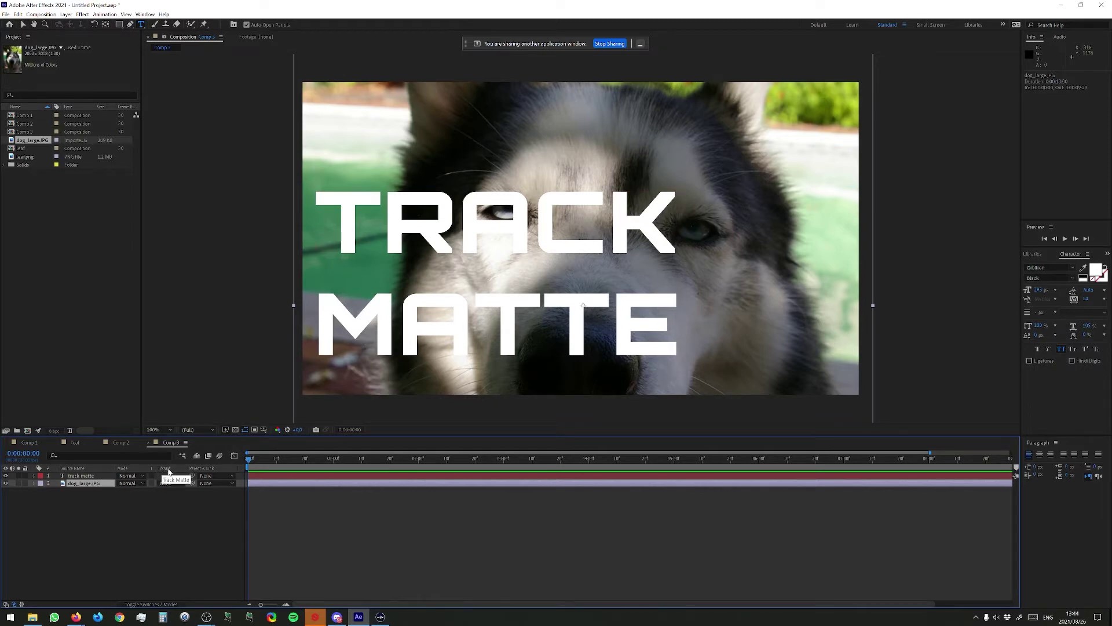
{"action": "left_click", "coordinate": [178, 485]}
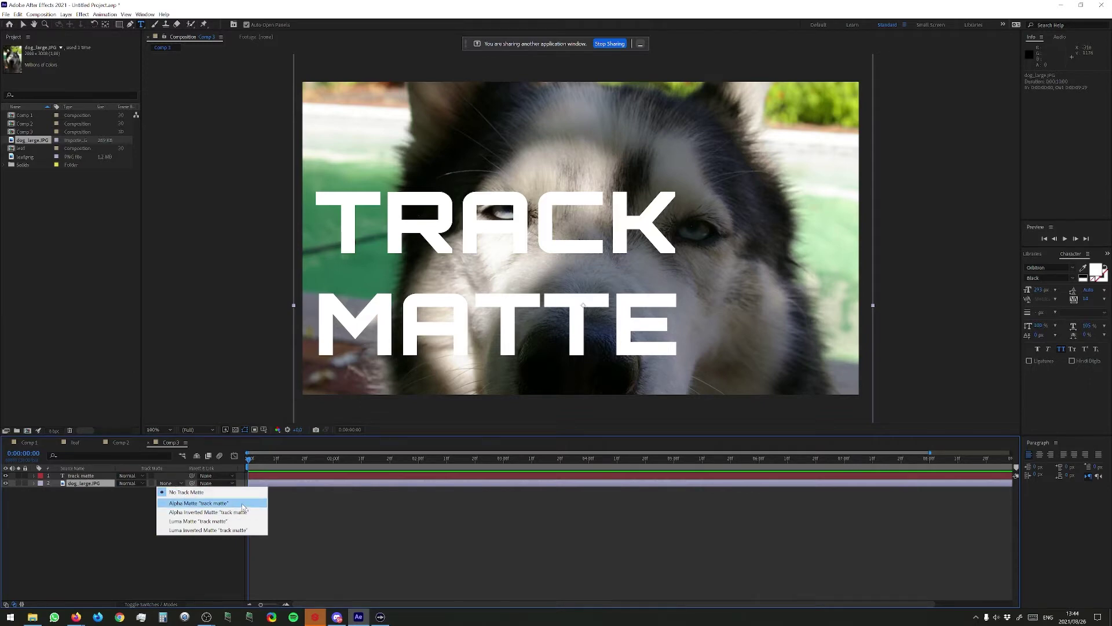
{"action": "key", "text": "Escape"}
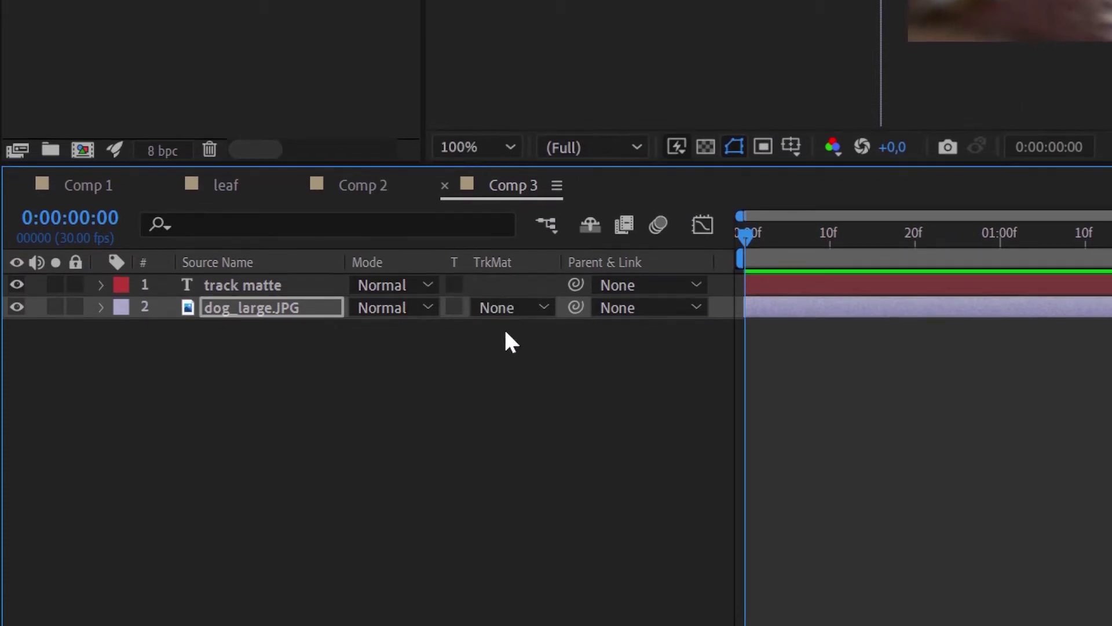
{"action": "left_click", "coordinate": [509, 307]}
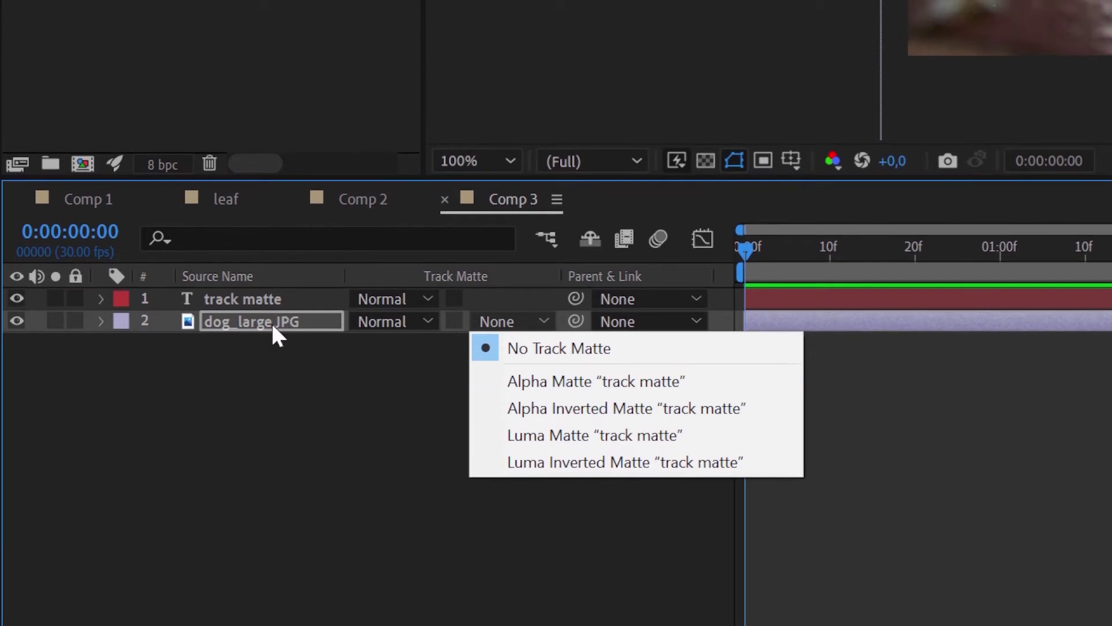
Replace the wording of the text layer with "masking text", placing the second word on its own line.
{"action": "left_click", "coordinate": [240, 299]}
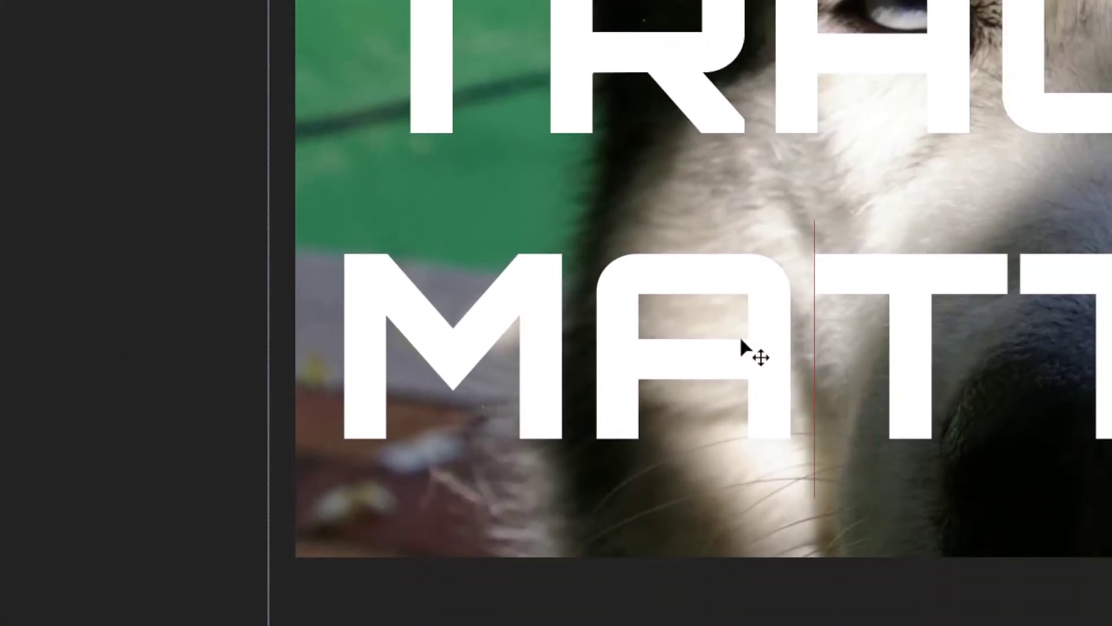
{"action": "double_click", "coordinate": [741, 341]}
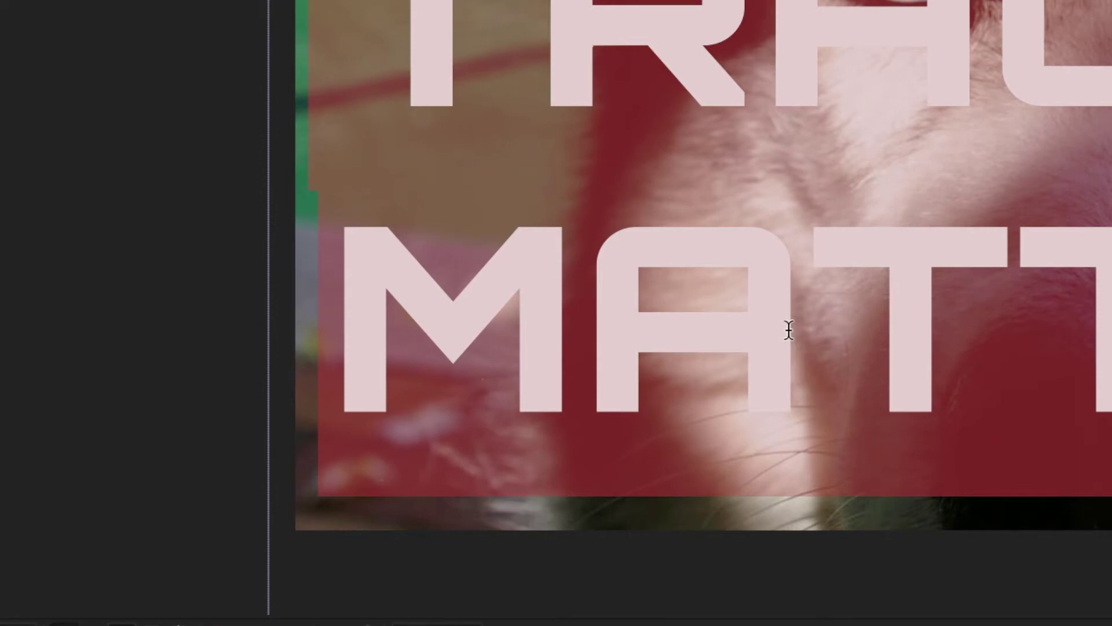
{"action": "type", "text": "MASKING"}
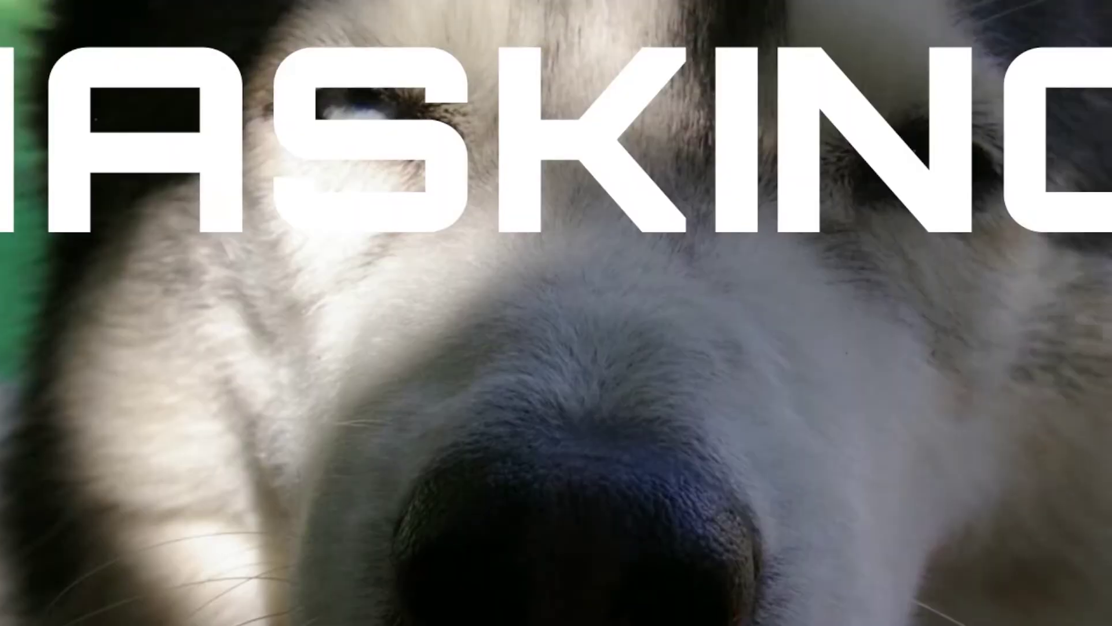
{"action": "left_click", "coordinate": [901, 263]}
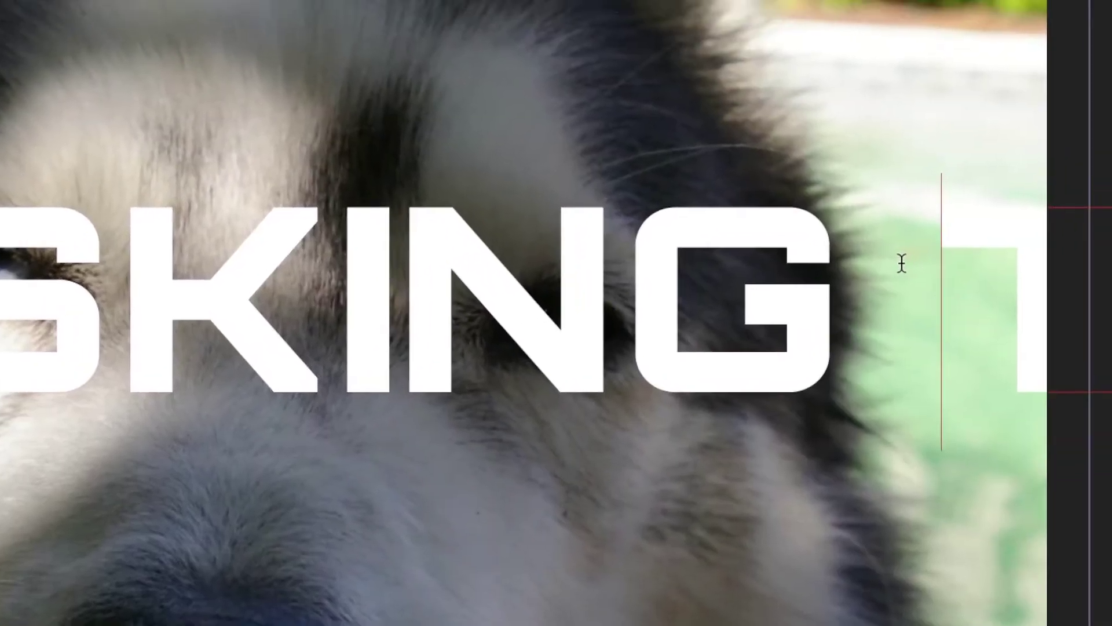
{"action": "key", "text": "BackSpace"}
{"action": "key", "text": "Return"}
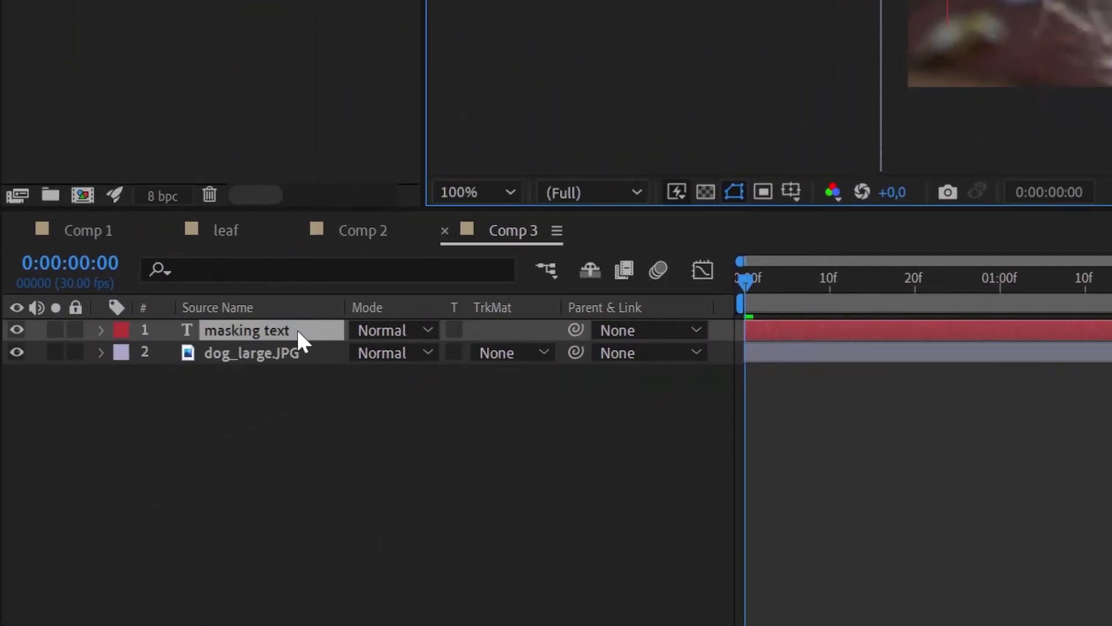
Review the dog_large.JPG layer's track matte options based on the masking text layer, and select the text layer.
{"action": "left_click", "coordinate": [245, 327]}
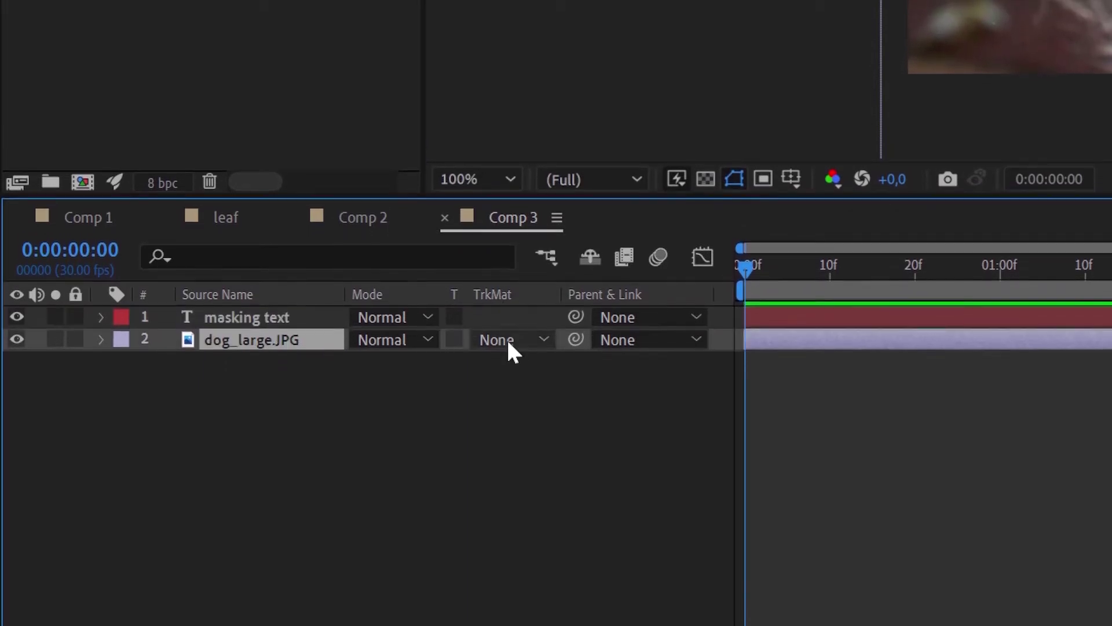
{"action": "left_click", "coordinate": [510, 326]}
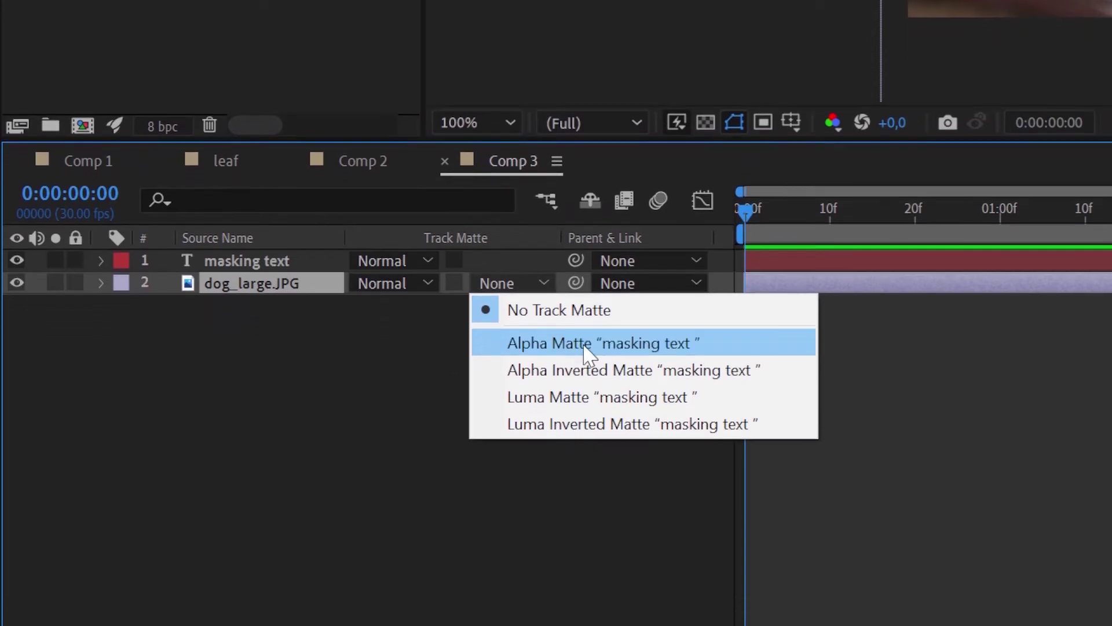
{"action": "left_click", "coordinate": [489, 238]}
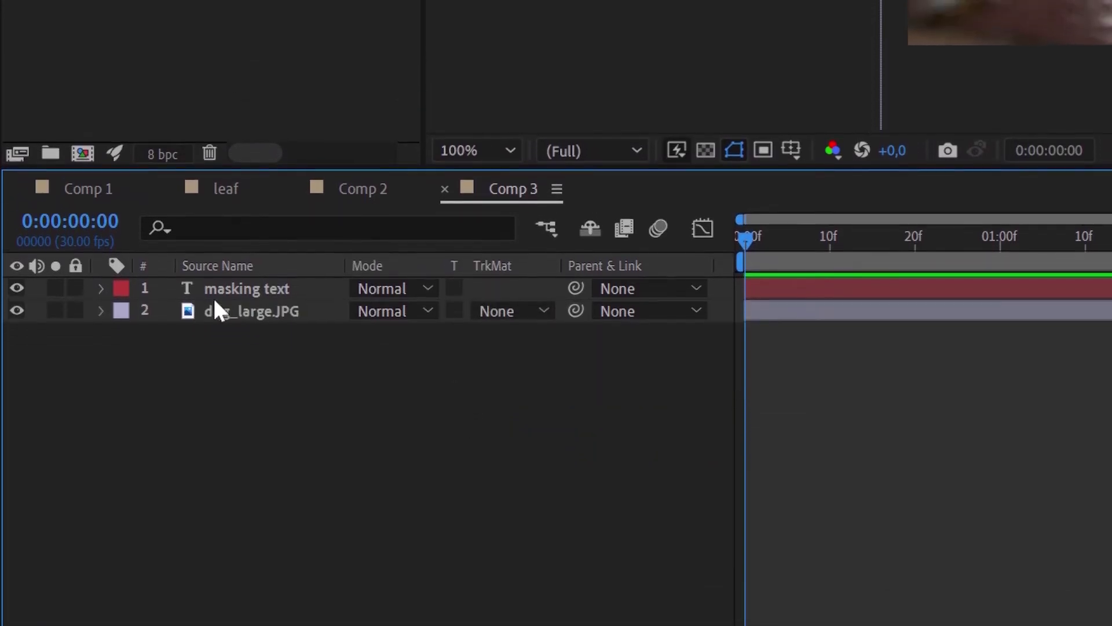
{"action": "left_click", "coordinate": [241, 215]}
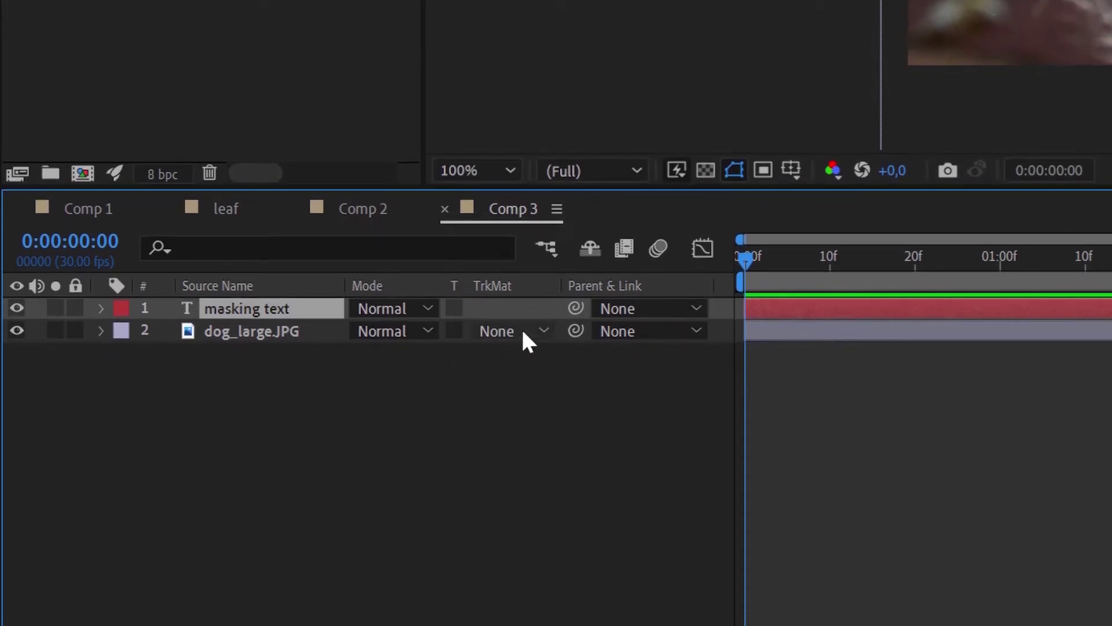
Apply the "masking text" layer to the dog_large.JPG layer as an Alpha Matte, and select the text layer.
{"action": "left_click", "coordinate": [308, 342]}
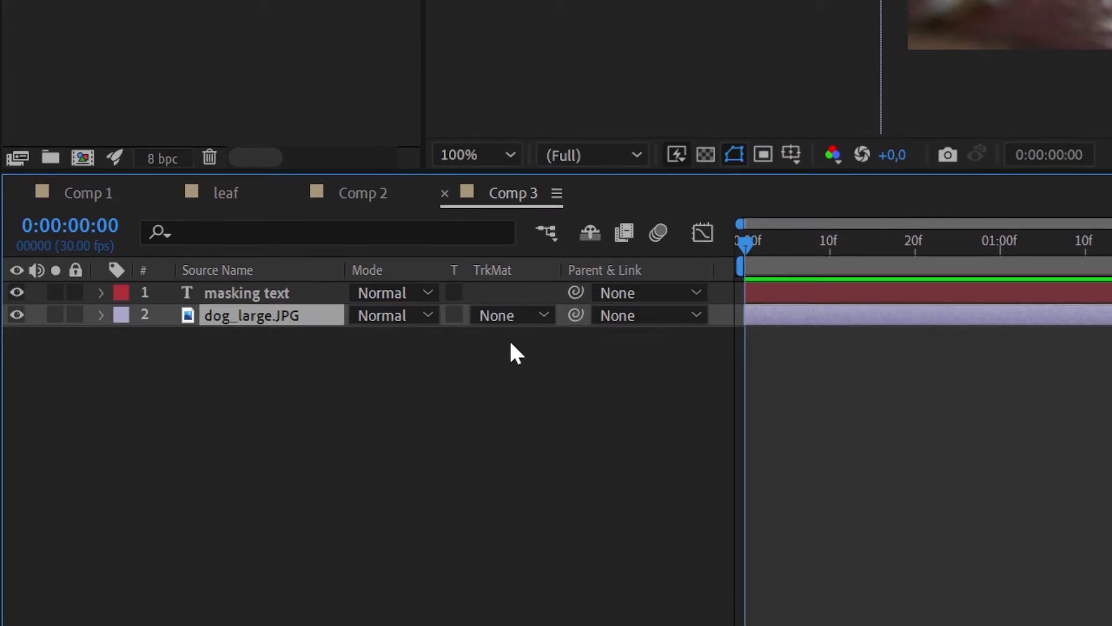
{"action": "left_click", "coordinate": [513, 323]}
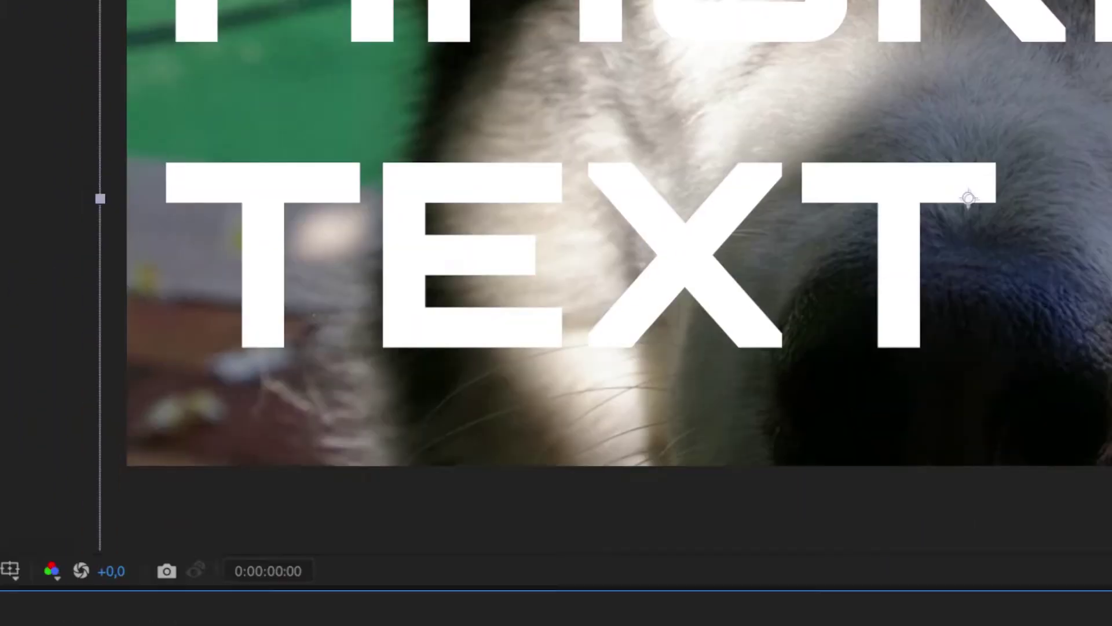
{"action": "left_click", "coordinate": [106, 387]}
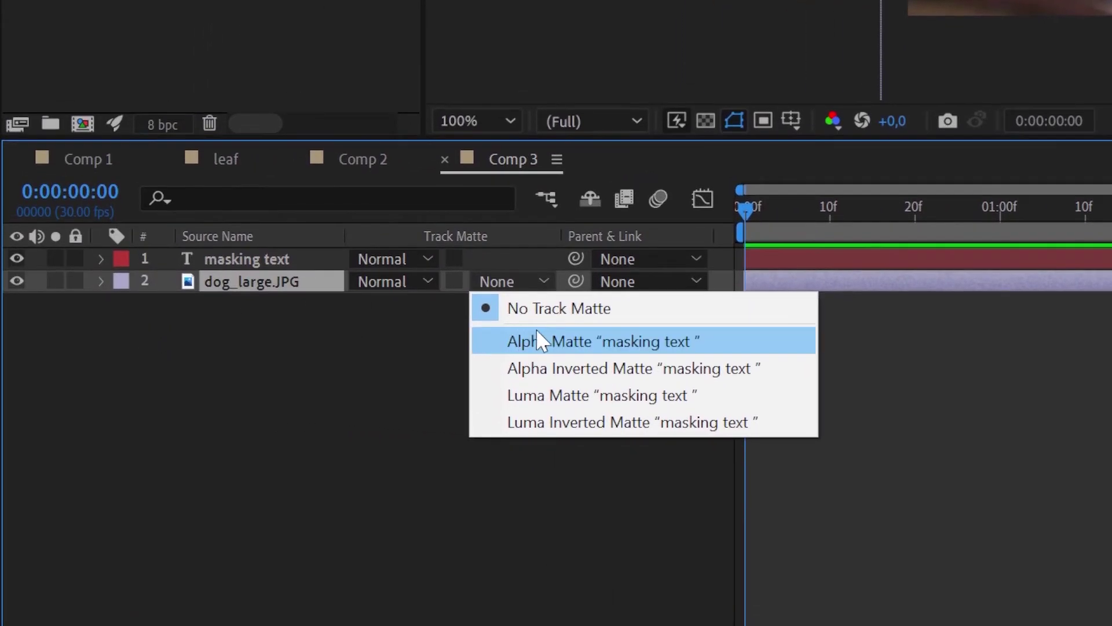
{"action": "left_click", "coordinate": [539, 335]}
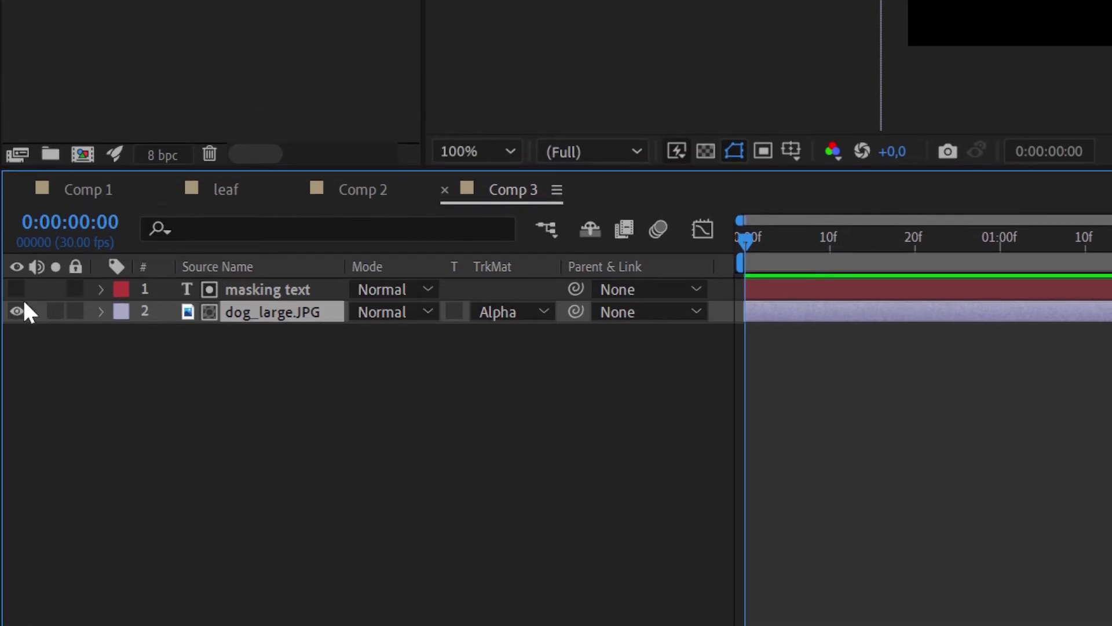
{"action": "left_click", "coordinate": [269, 289]}
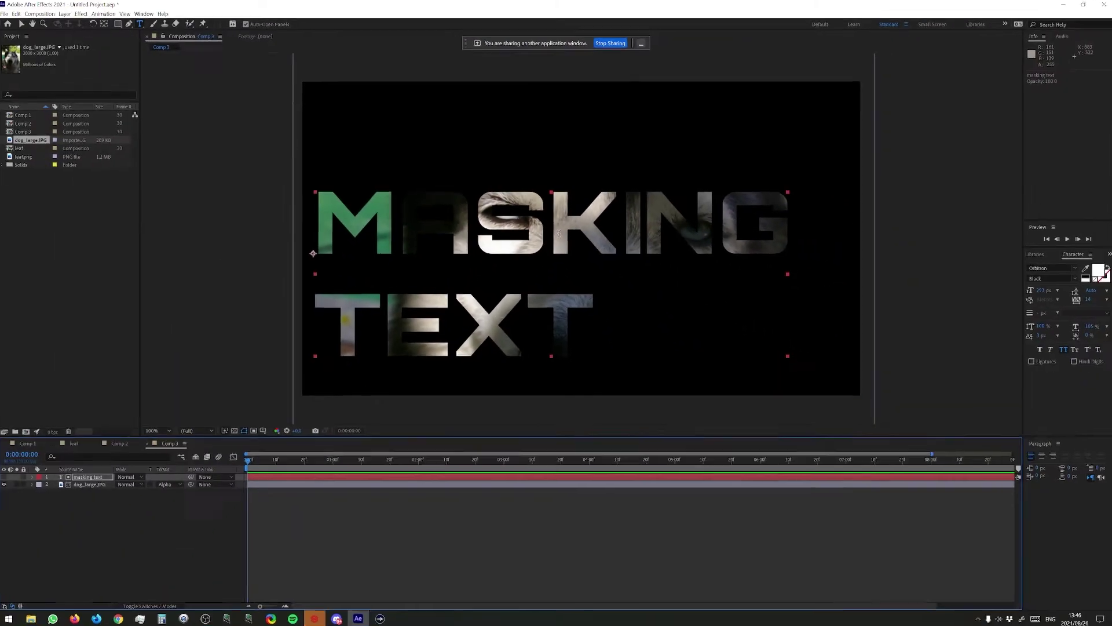
Animate the dog_large.JPG layer's Position with keyframes at the start and 0:00:00:23, sliding the image rightward, and preview the motion.
{"action": "left_click", "coordinate": [91, 483]}
{"action": "key", "text": "p"}
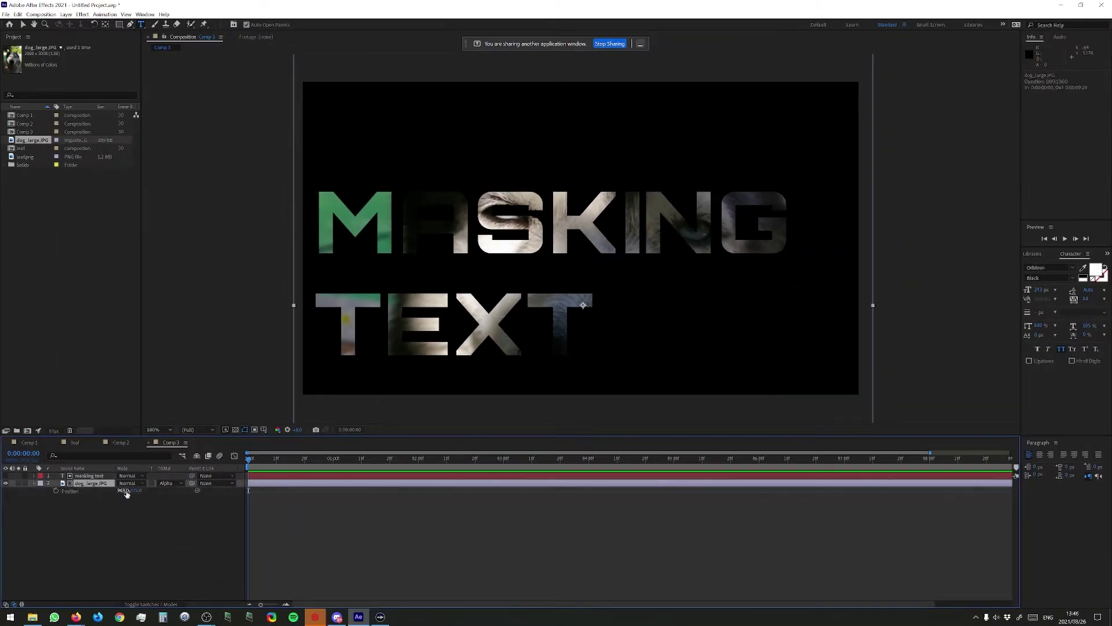
{"action": "left_click", "coordinate": [55, 491]}
{"action": "key", "text": "space"}
{"action": "key", "text": "space"}
{"action": "left_click_drag", "start_coordinate": [123, 490], "coordinate": [150, 490]}
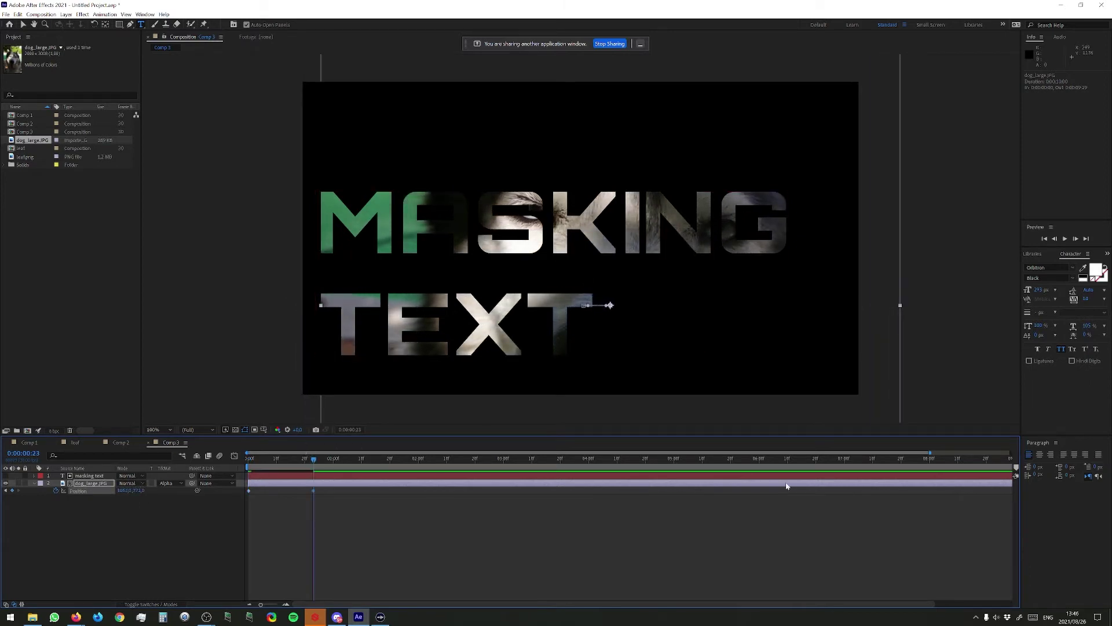
{"action": "key", "text": "space"}
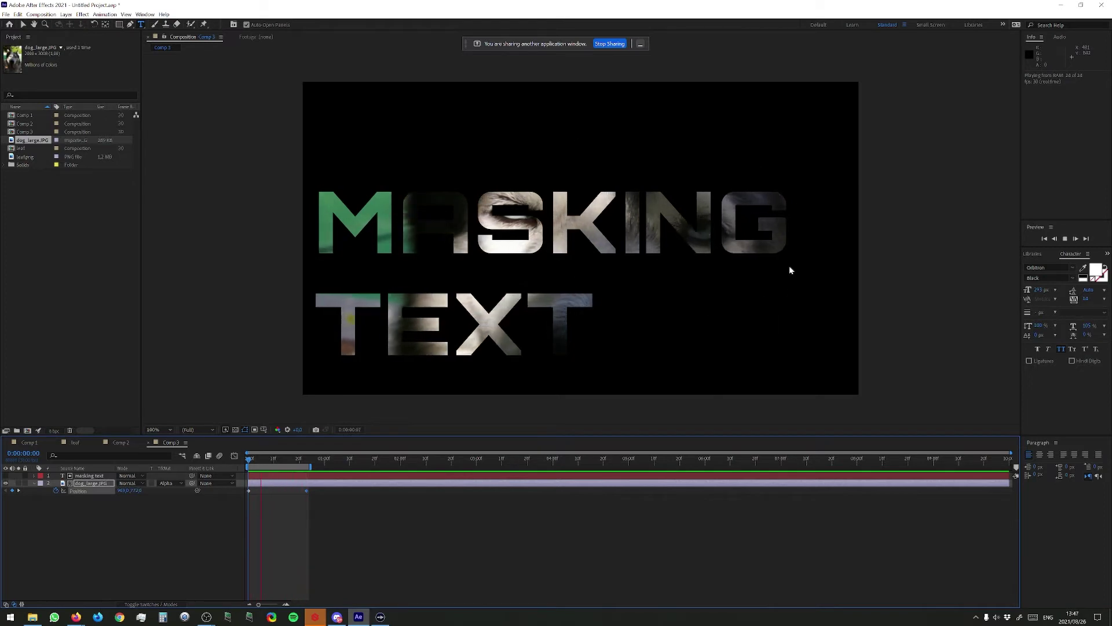
{"action": "left_click", "coordinate": [219, 523]}
{"action": "left_click", "coordinate": [261, 465]}
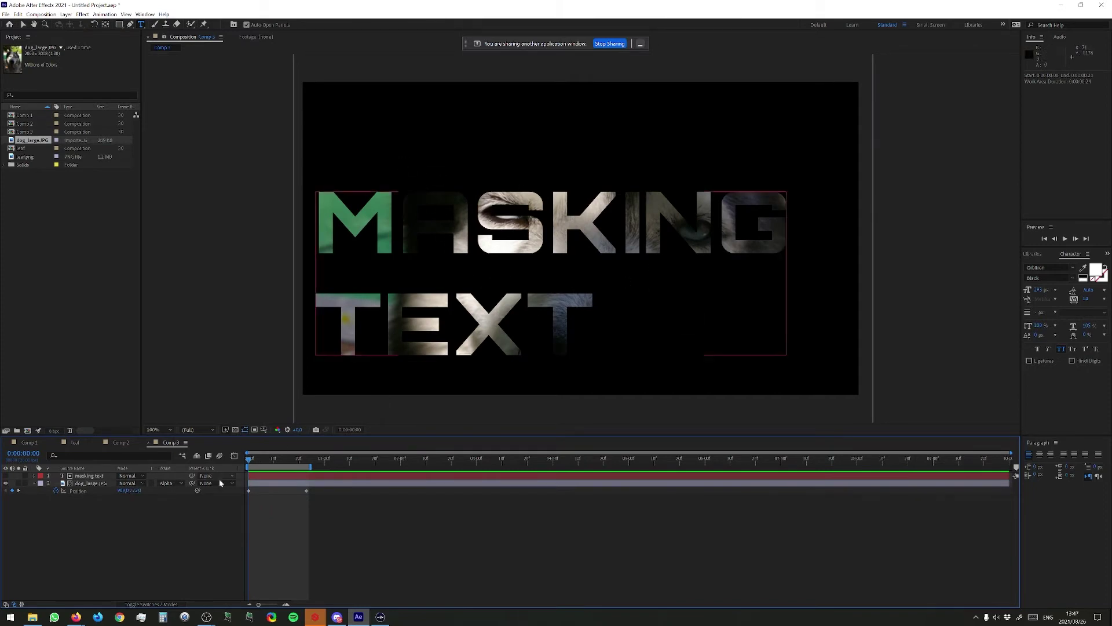
Set the dog_large.JPG layer's track matte to Alpha Inverted Matte "masking text".
{"action": "left_click", "coordinate": [81, 484]}
{"action": "left_click", "coordinate": [92, 476]}
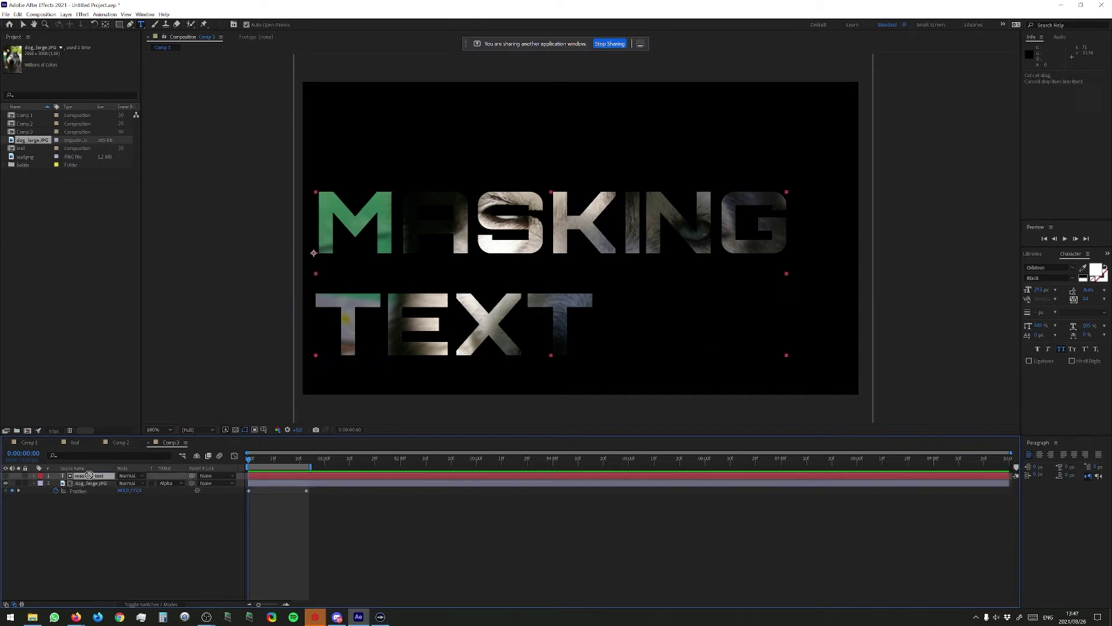
{"action": "left_click", "coordinate": [134, 484]}
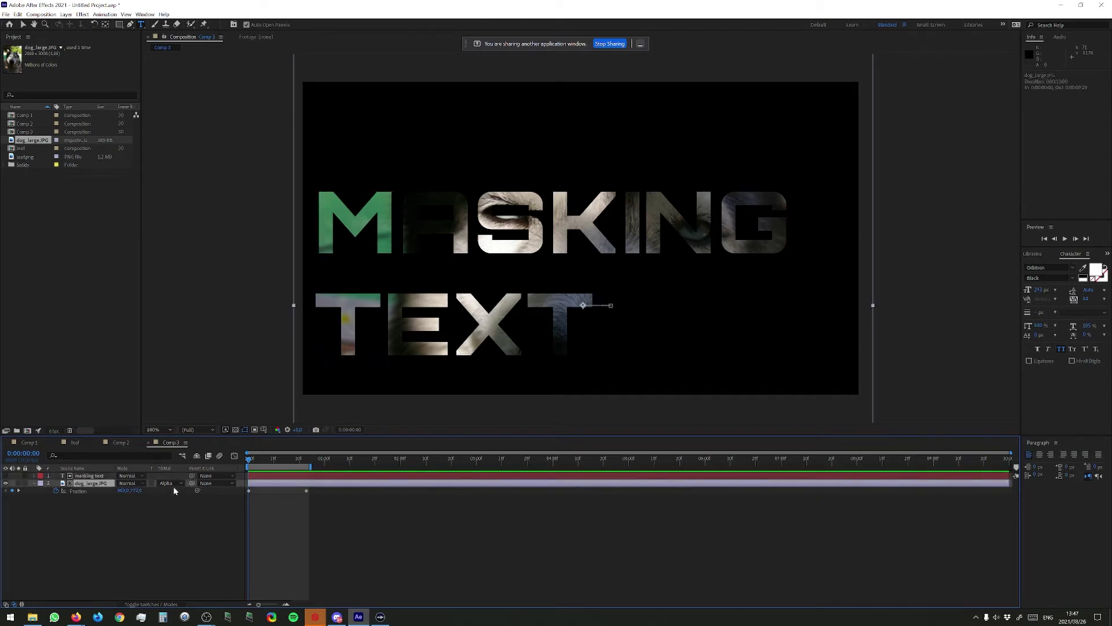
{"action": "left_click", "coordinate": [173, 491]}
{"action": "left_click", "coordinate": [169, 483]}
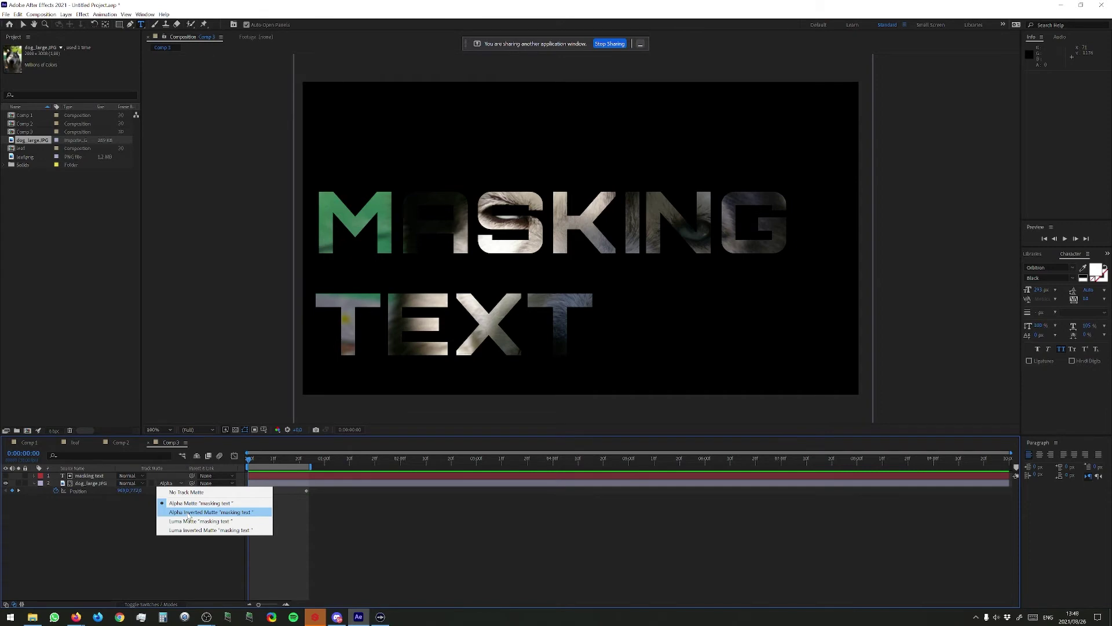
{"action": "left_click", "coordinate": [187, 513]}
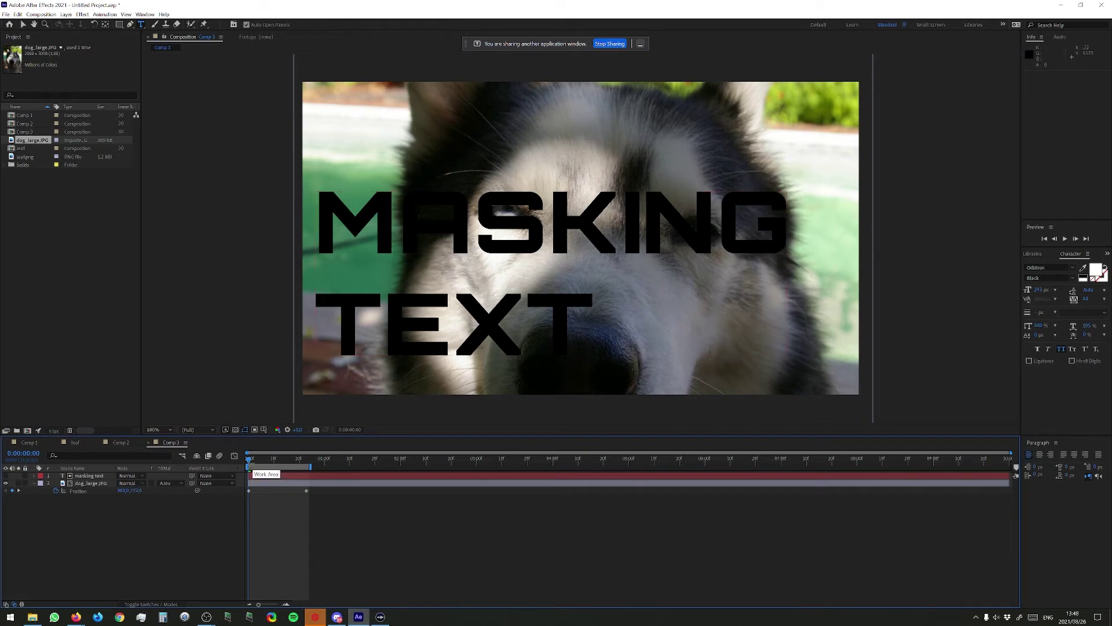
Switch the dog_large.JPG layer's track matte to Luma Matte "masking text".
{"action": "left_click", "coordinate": [97, 484]}
{"action": "left_click", "coordinate": [164, 485]}
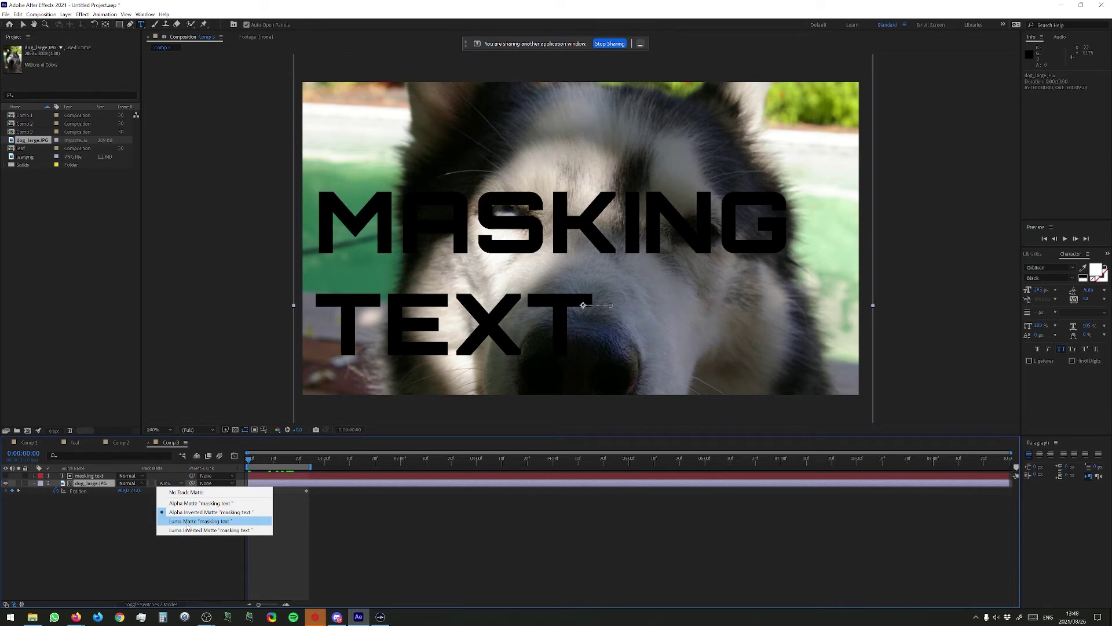
{"action": "key", "text": "Escape"}
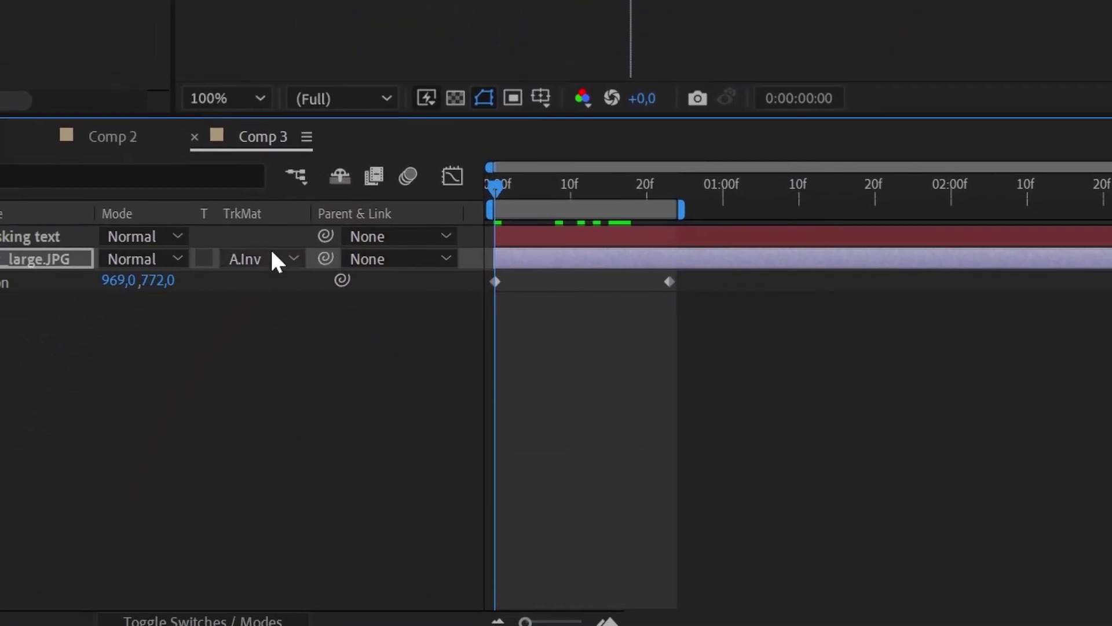
{"action": "left_click", "coordinate": [283, 259]}
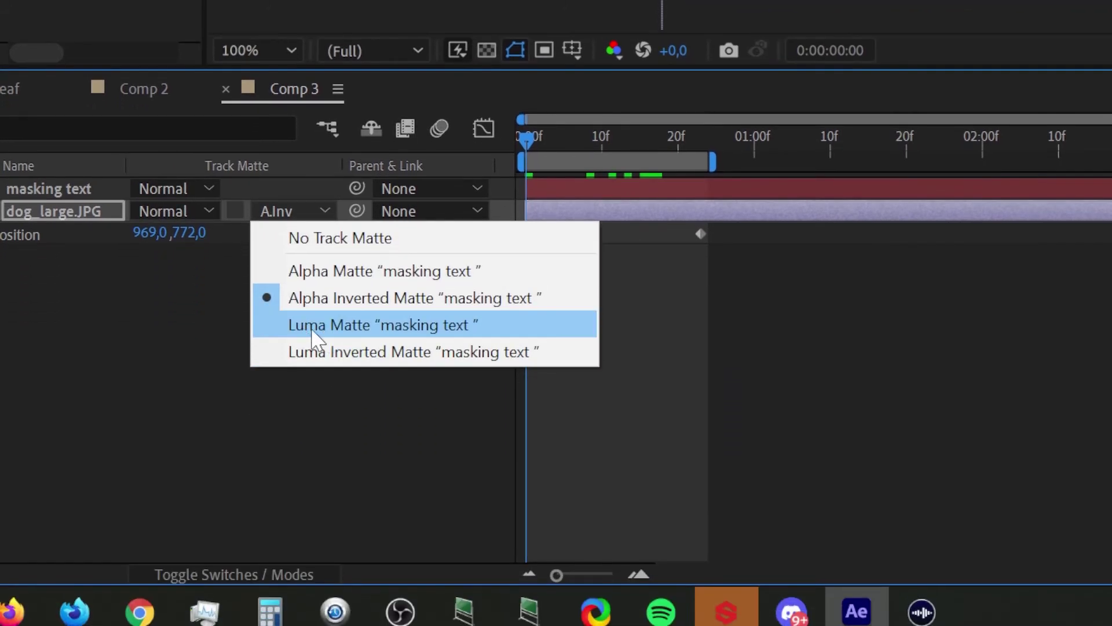
{"action": "left_click", "coordinate": [354, 328]}
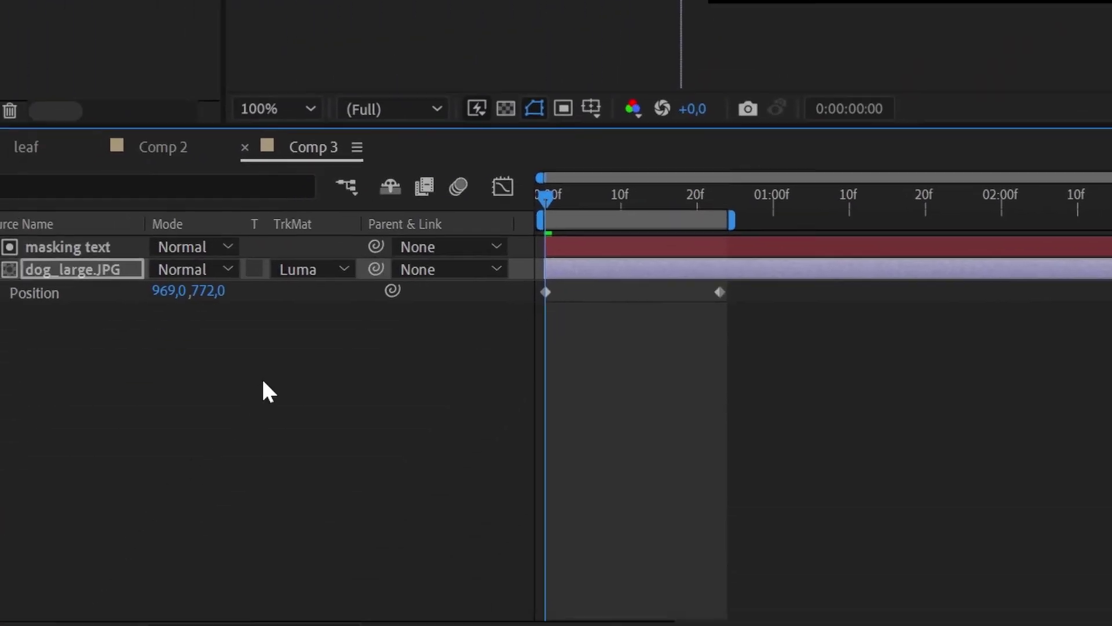
Set the dog_large.JPG layer to No Track Matte and move it above the masking text layer.
{"action": "left_click", "coordinate": [322, 287]}
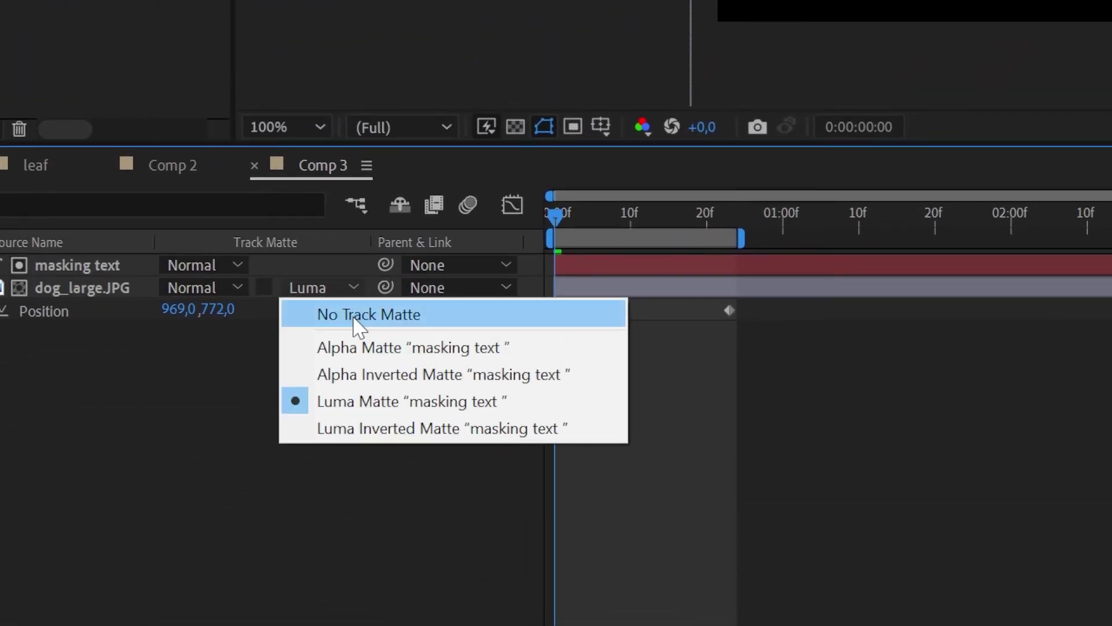
{"action": "left_click", "coordinate": [328, 307]}
{"action": "left_click", "coordinate": [322, 289]}
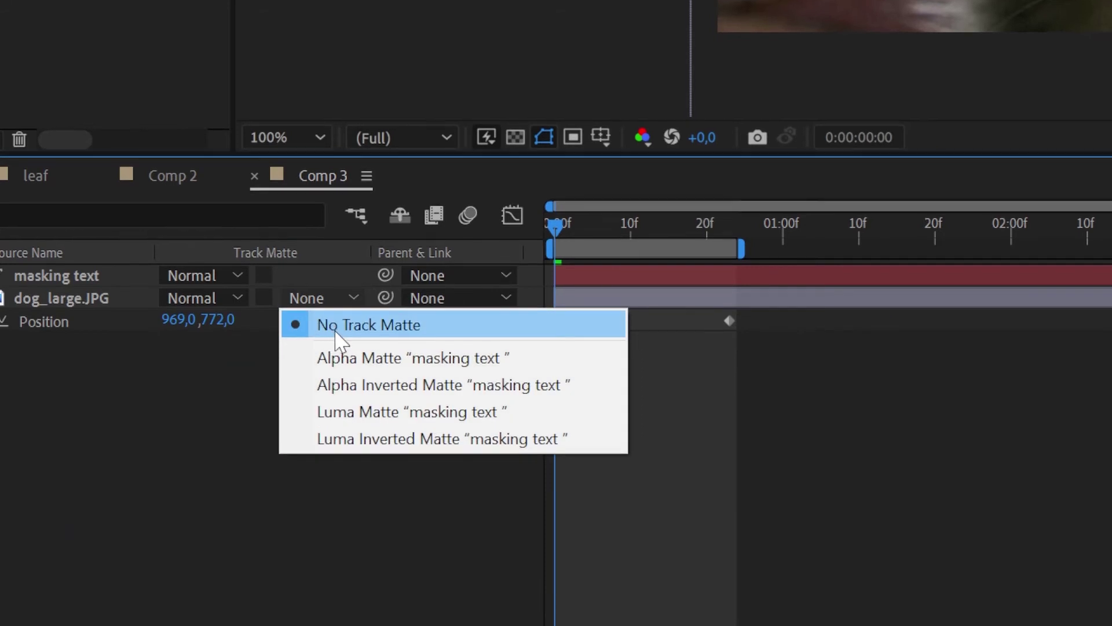
{"action": "left_click", "coordinate": [333, 327]}
{"action": "left_click_drag", "start_coordinate": [239, 331], "coordinate": [258, 300]}
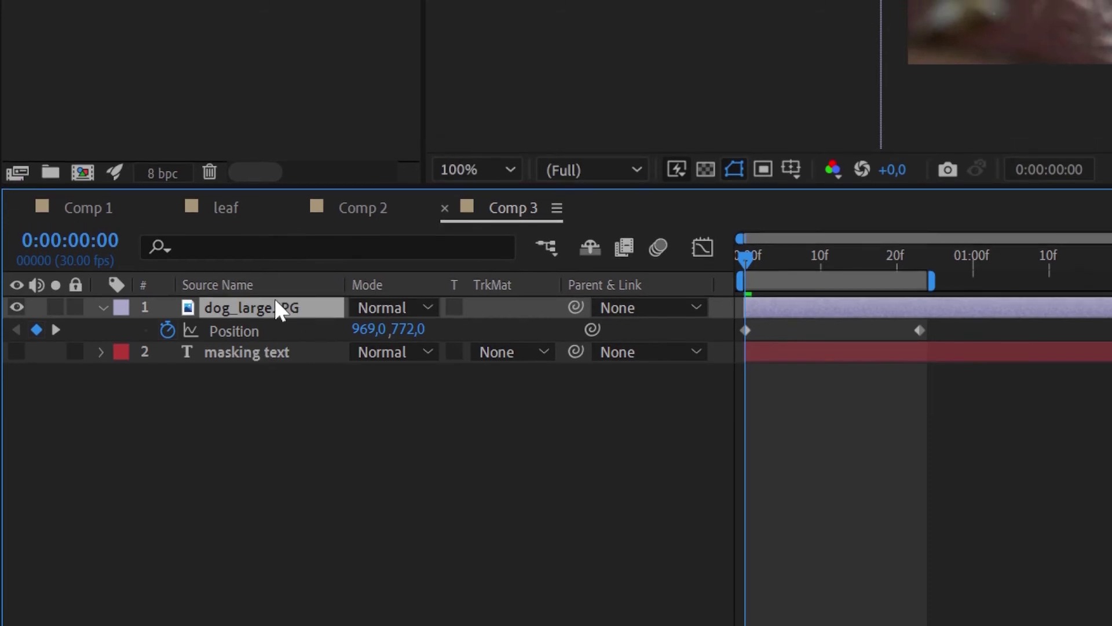
Apply Luma Matte "dog_large.JPG" to the masking text layer.
{"action": "left_click", "coordinate": [278, 353]}
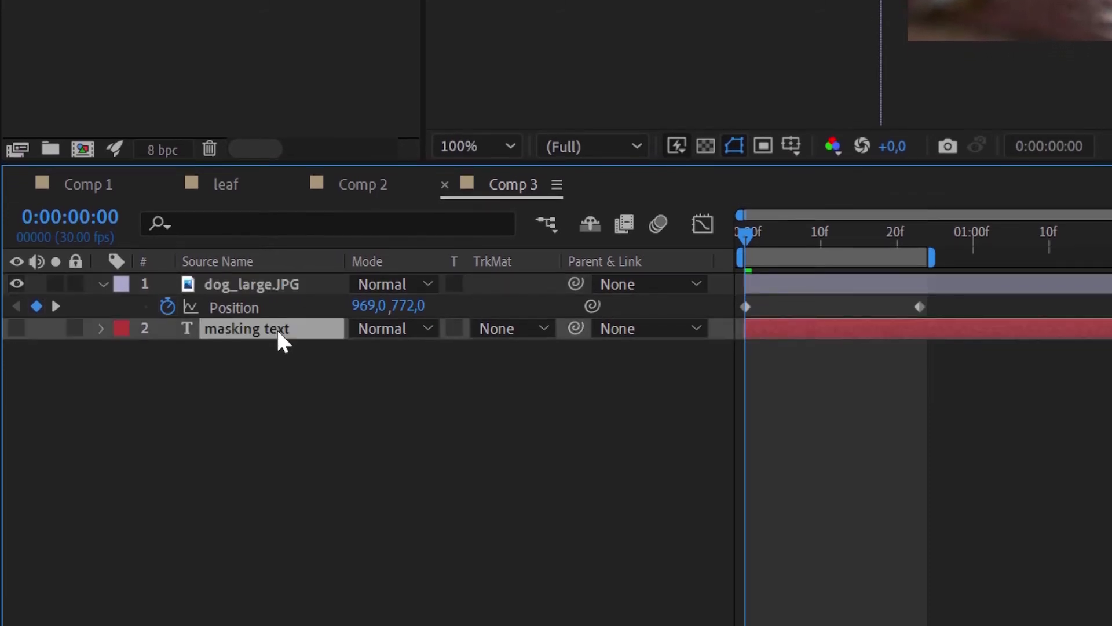
{"action": "left_click", "coordinate": [525, 322]}
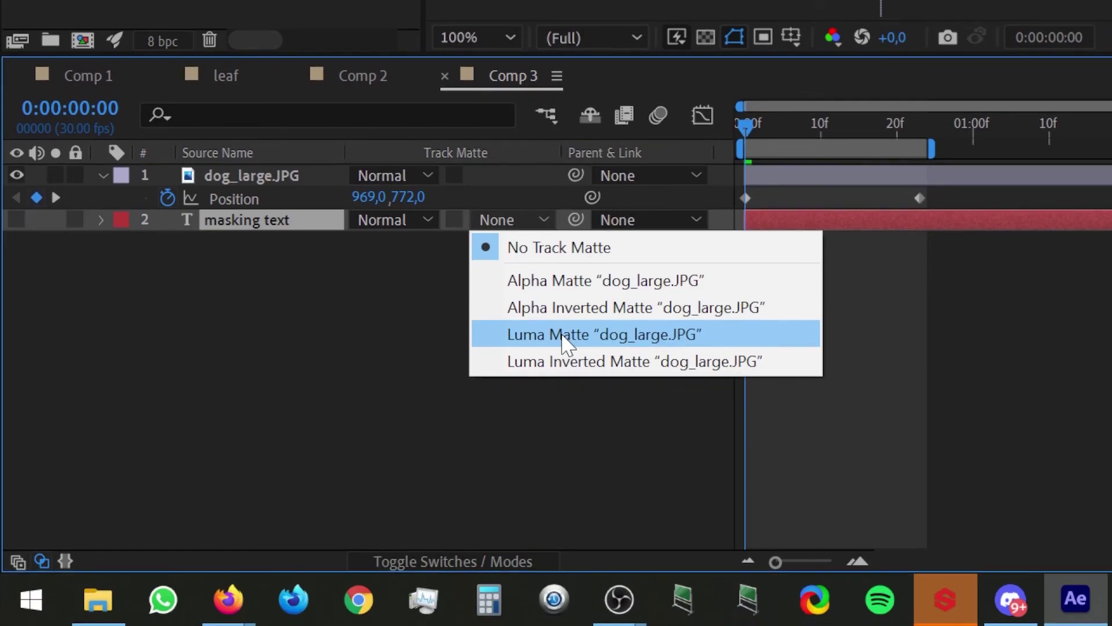
{"action": "left_click", "coordinate": [563, 337]}
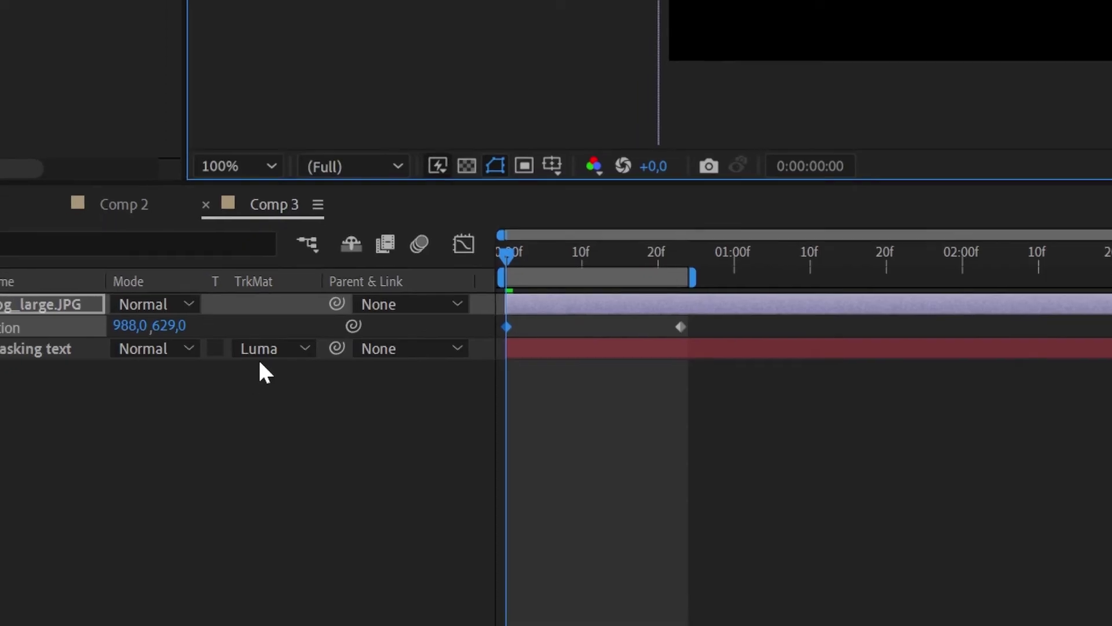
Set the masking text layer's track matte to Luma Inverted Matte "dog_large.JPG".
{"action": "left_click", "coordinate": [262, 370]}
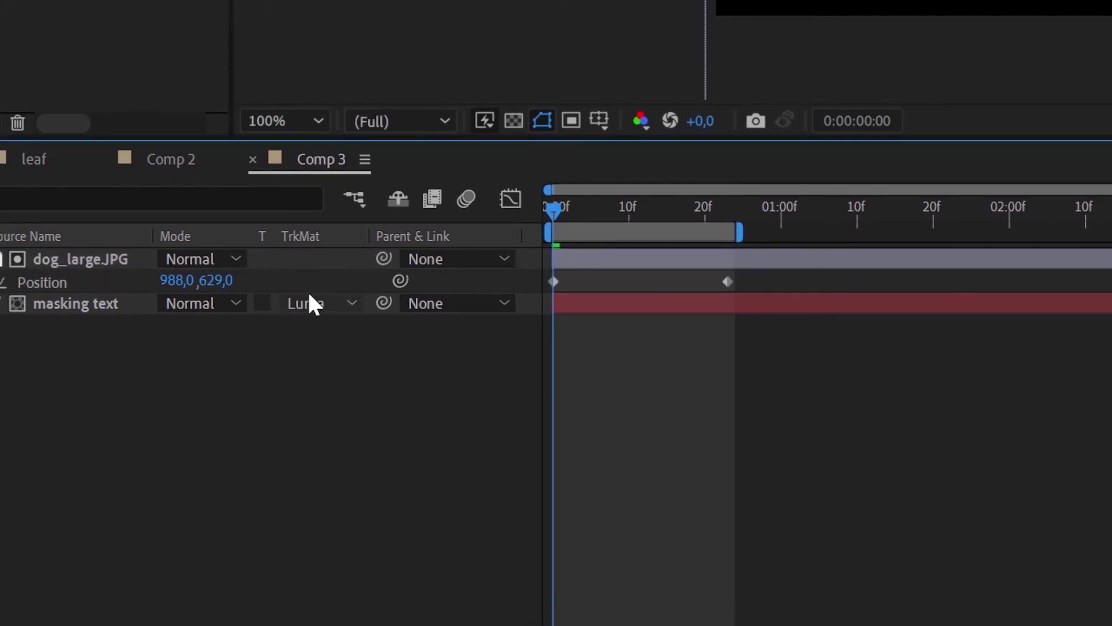
{"action": "left_click", "coordinate": [309, 302]}
{"action": "left_click", "coordinate": [330, 445]}
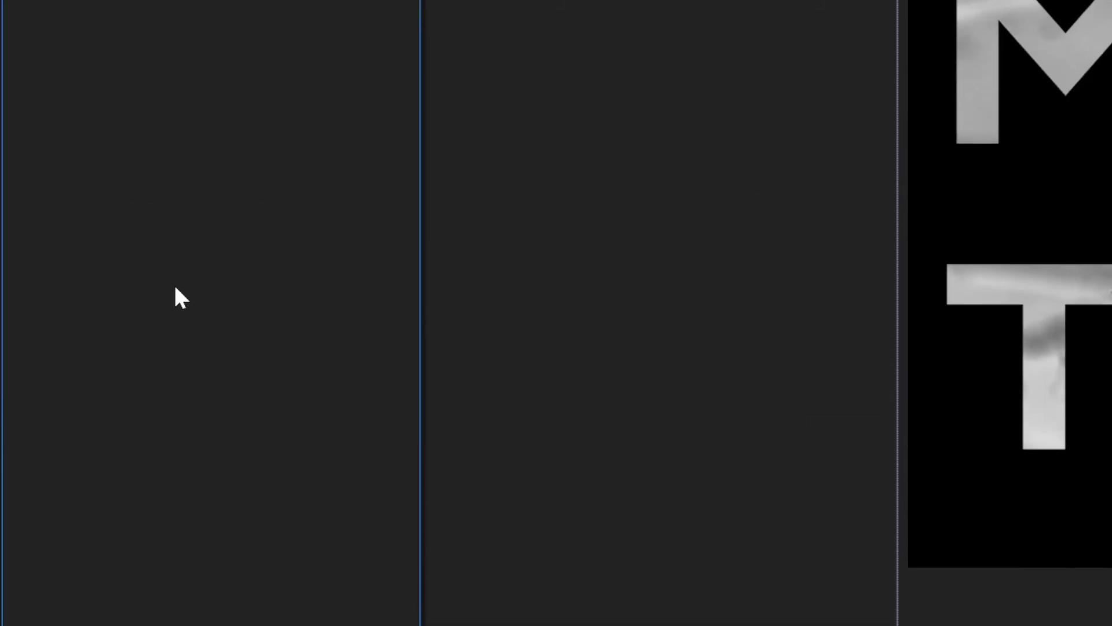
Import IMAGESEQUENCE_0001.png from the IMAGESEQUENCE folder as a PNG sequence footage item, with a composition created for it.
{"action": "double_click", "coordinate": [176, 289]}
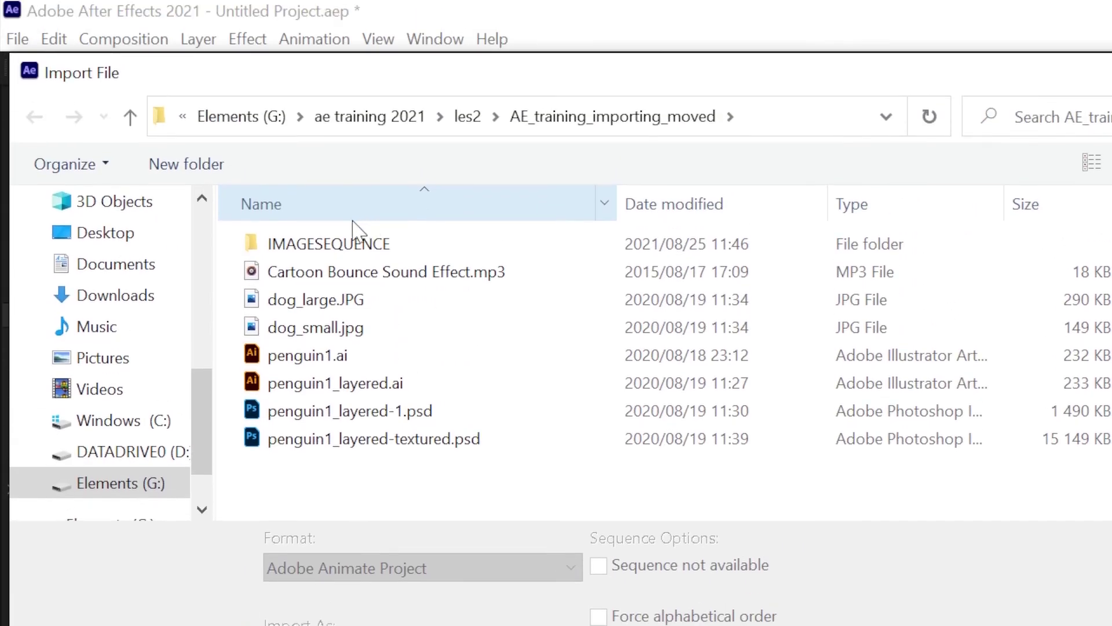
{"action": "left_click", "coordinate": [334, 239]}
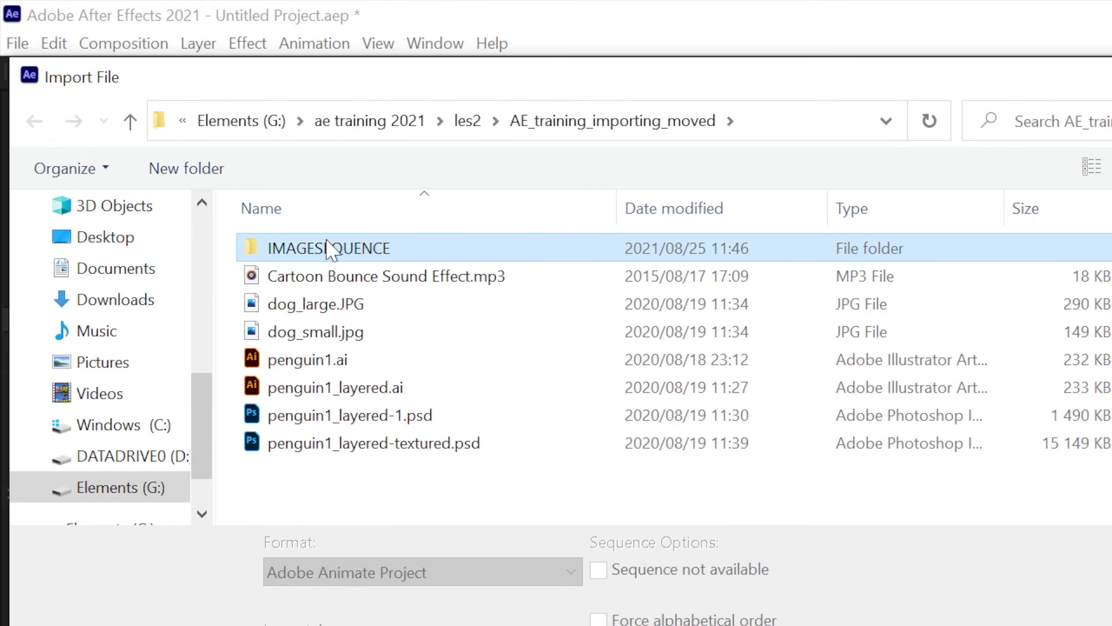
{"action": "double_click", "coordinate": [346, 249]}
{"action": "left_click", "coordinate": [323, 293]}
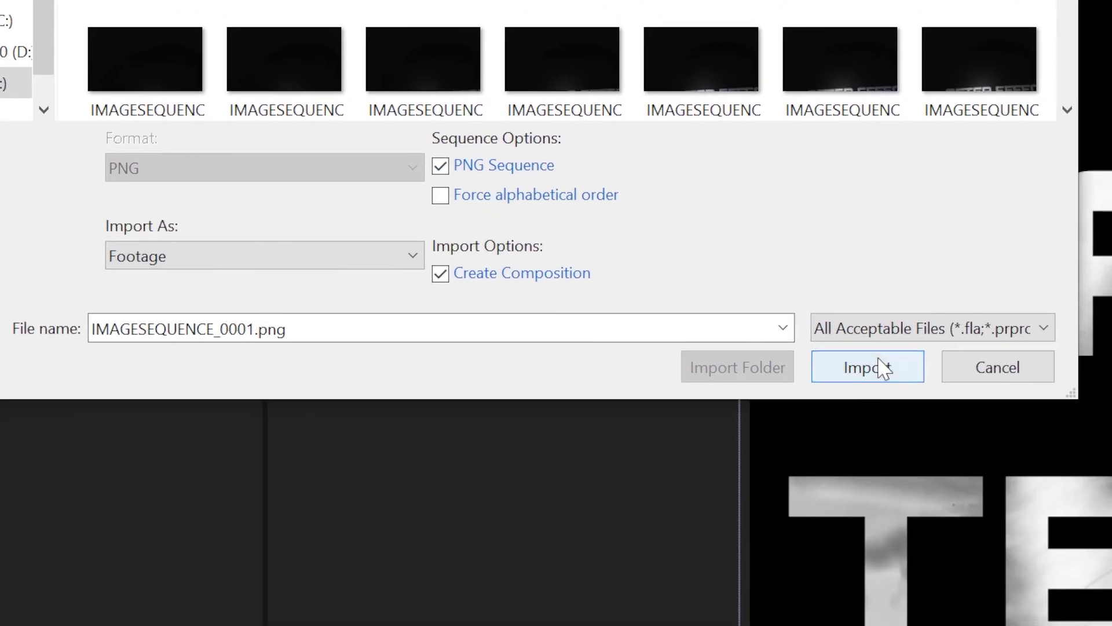
{"action": "left_click", "coordinate": [1025, 520]}
{"action": "left_click_drag", "start_coordinate": [96, 59], "coordinate": [6, 522]}
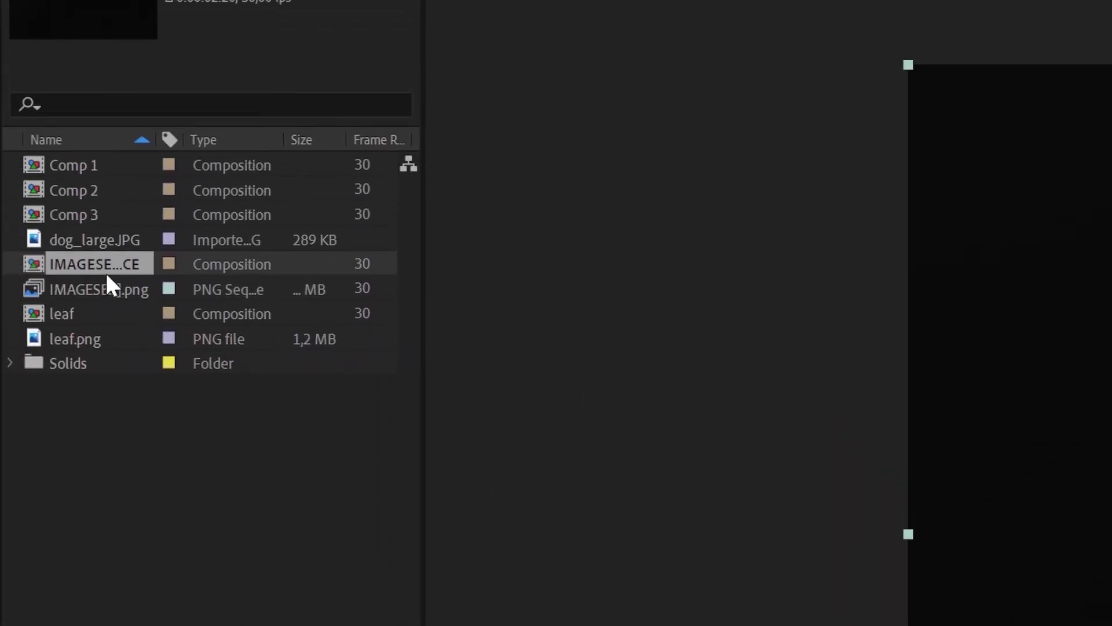
Check Comp 3, return to the IMAGESEQUENCE composition, and preview its animated title up to 0:00:01:12.
{"action": "left_click", "coordinate": [515, 333]}
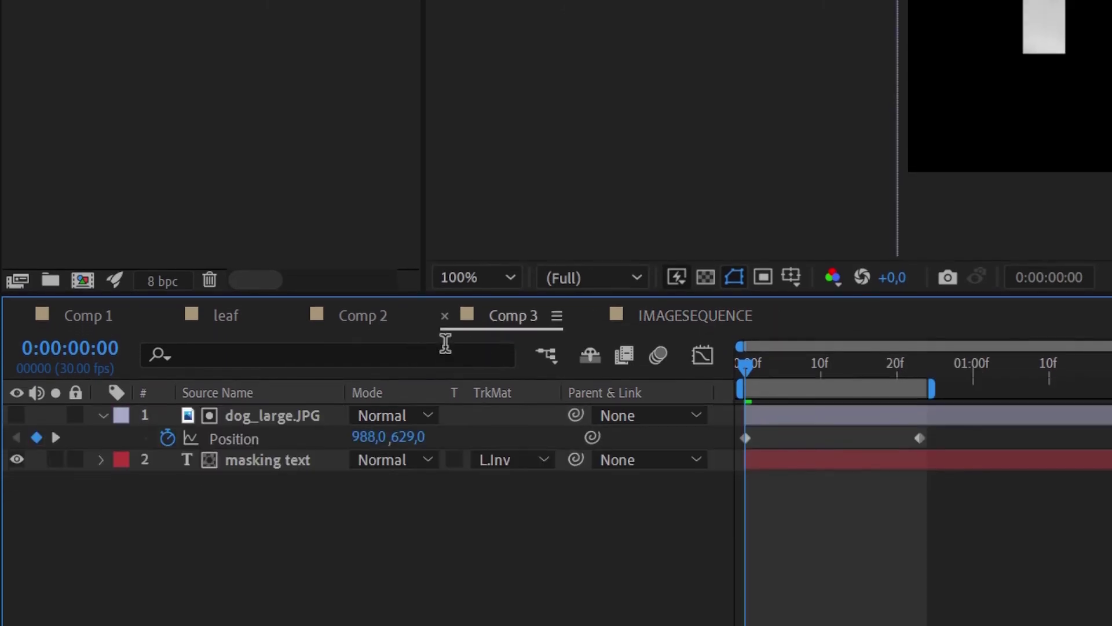
{"action": "left_click", "coordinate": [698, 317]}
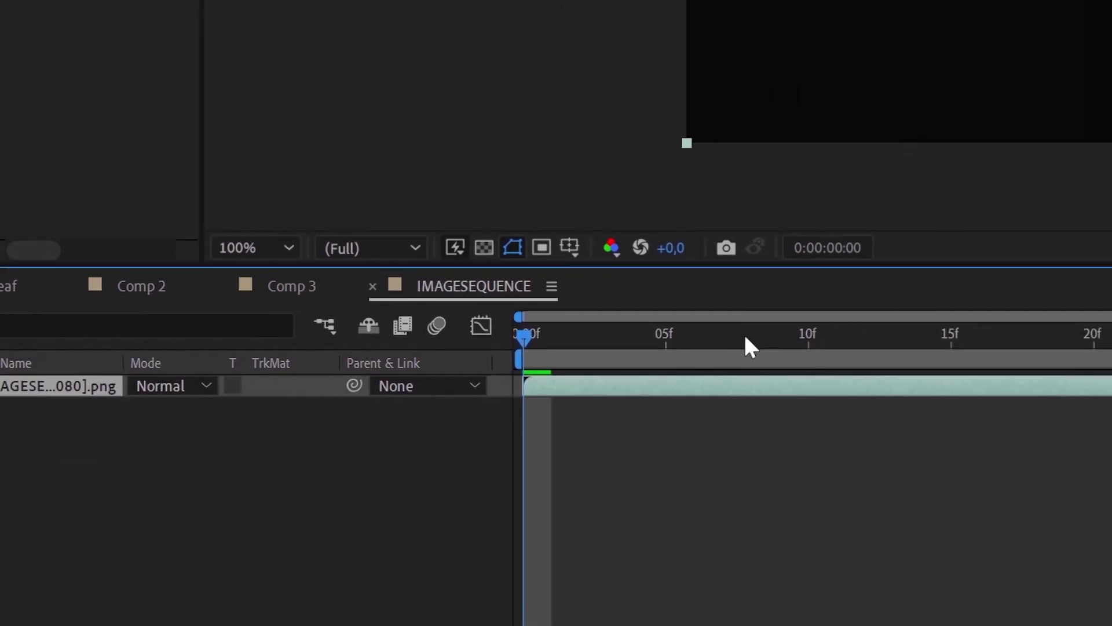
{"action": "key", "text": "space"}
{"action": "left_click_drag", "start_coordinate": [1047, 328], "coordinate": [325, 303]}
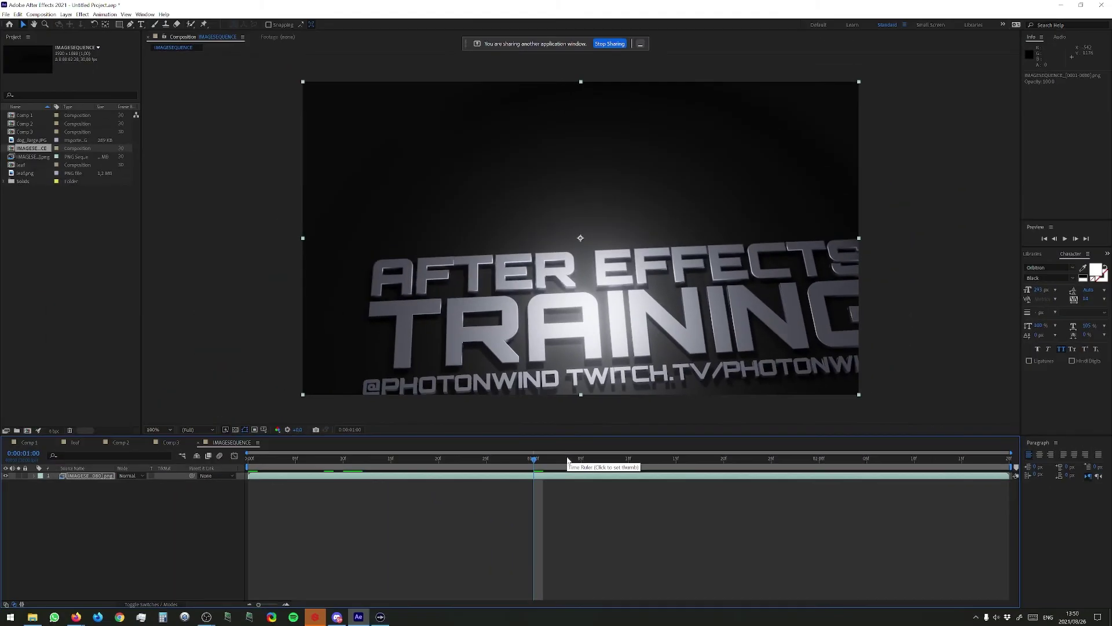
{"action": "key", "text": "space"}
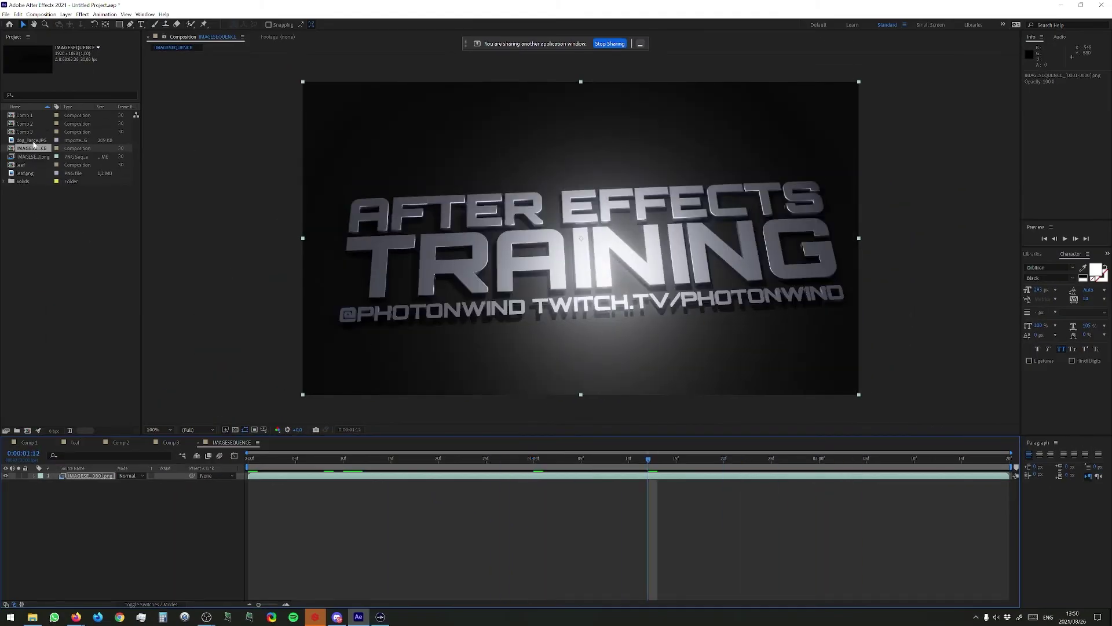
Add dog_large.JPG beneath the image sequence layer, apply Luma Matte "IMAGESEQUENCE_[0001-0080].png" to it, and preview from the start.
{"action": "left_click_drag", "start_coordinate": [146, 517], "coordinate": [137, 506]}
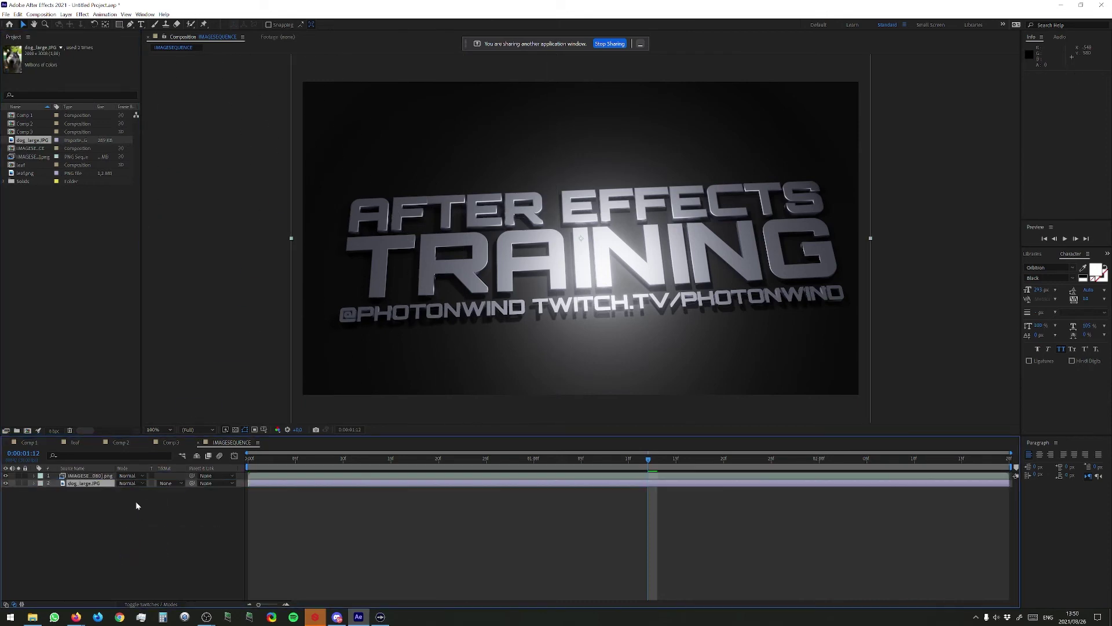
{"action": "left_click", "coordinate": [172, 482]}
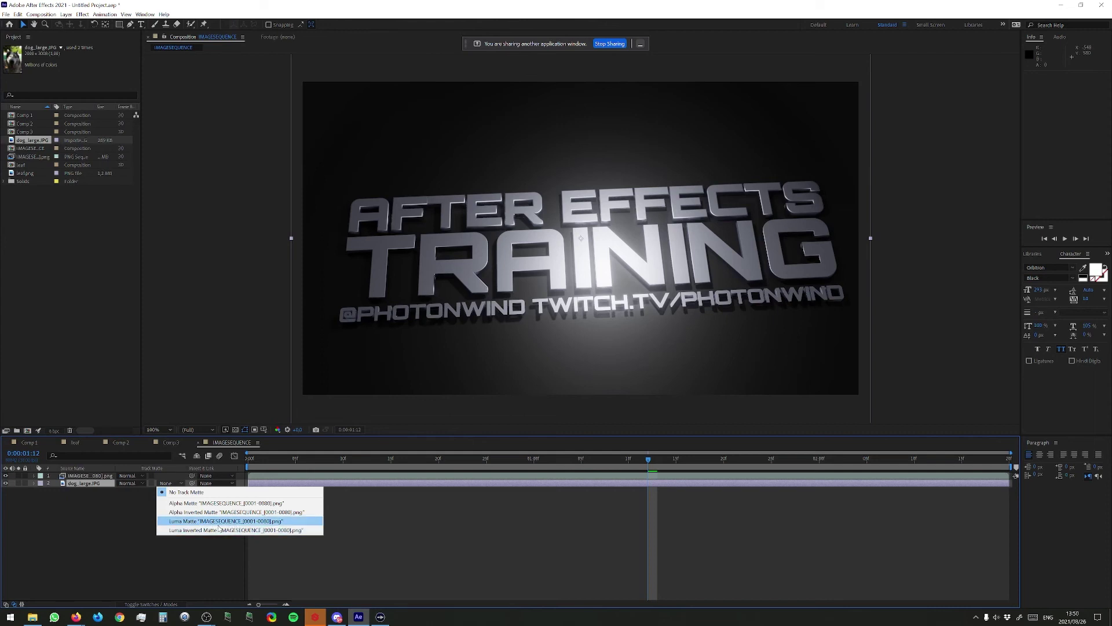
{"action": "left_click", "coordinate": [217, 527]}
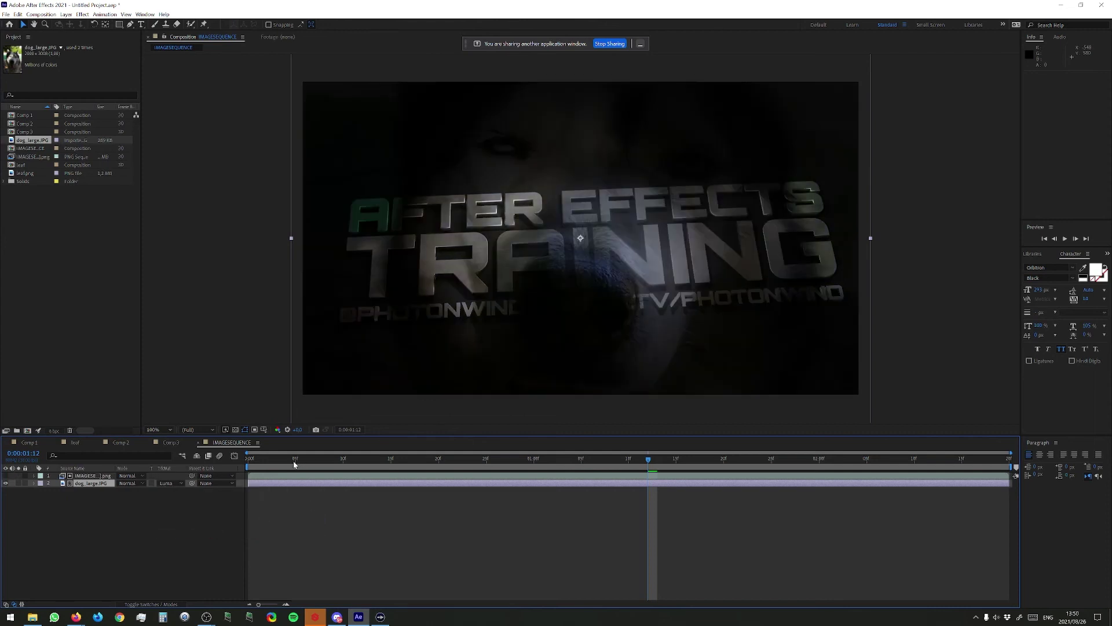
{"action": "key", "text": "Home"}
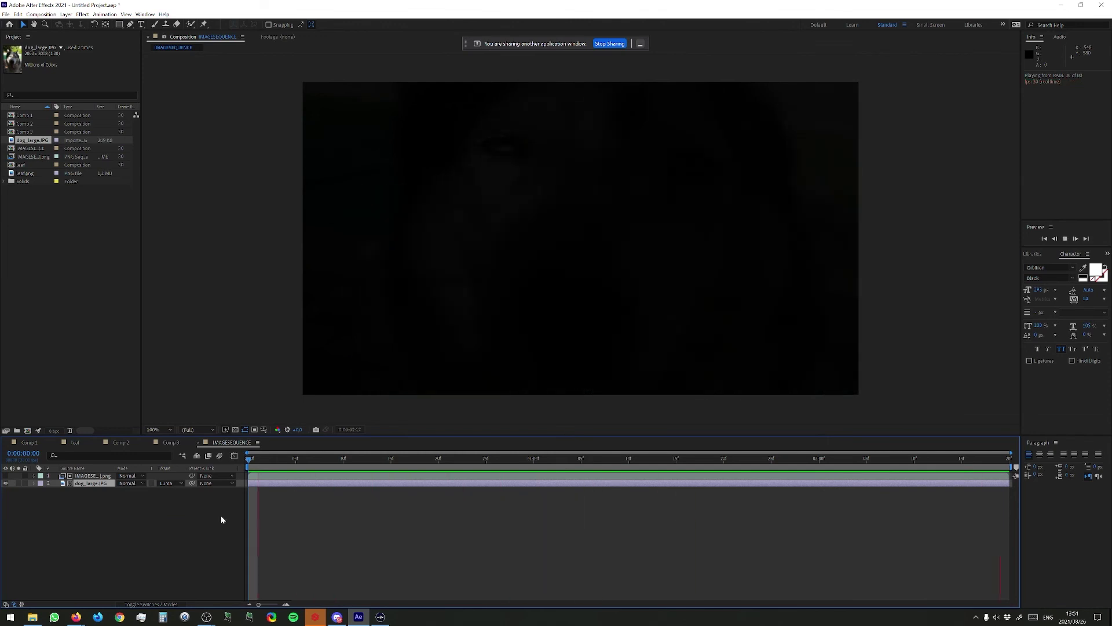
Switch the dog image layer's track matte to Luma Inverted Matte "IMAGESEQUENCE_[0001-0080].png".
{"action": "left_click", "coordinate": [169, 483]}
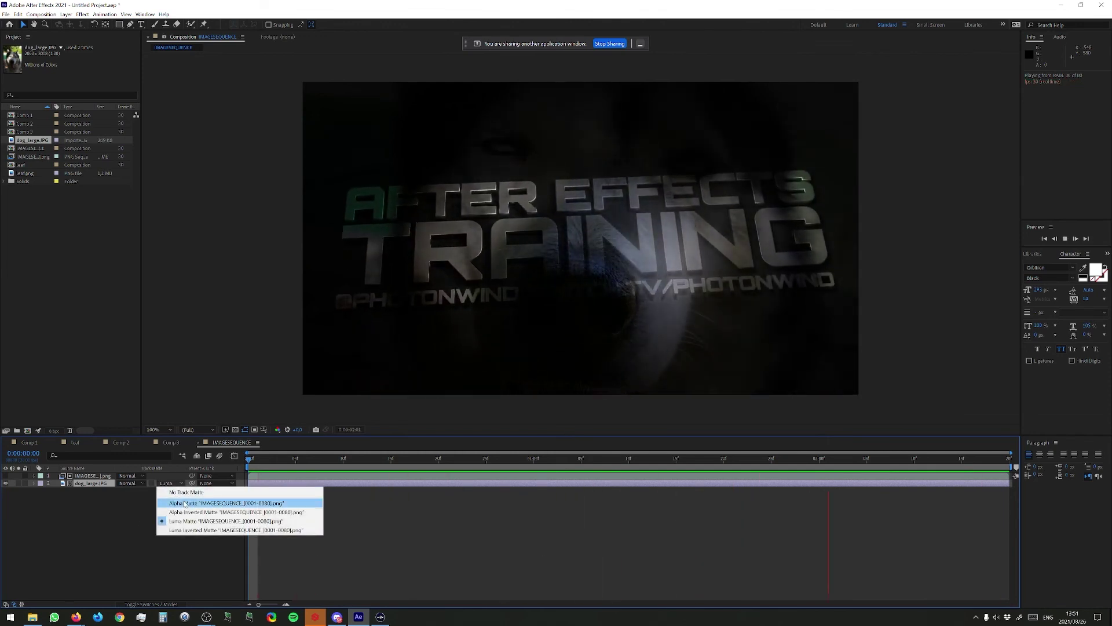
{"action": "left_click", "coordinate": [226, 503]}
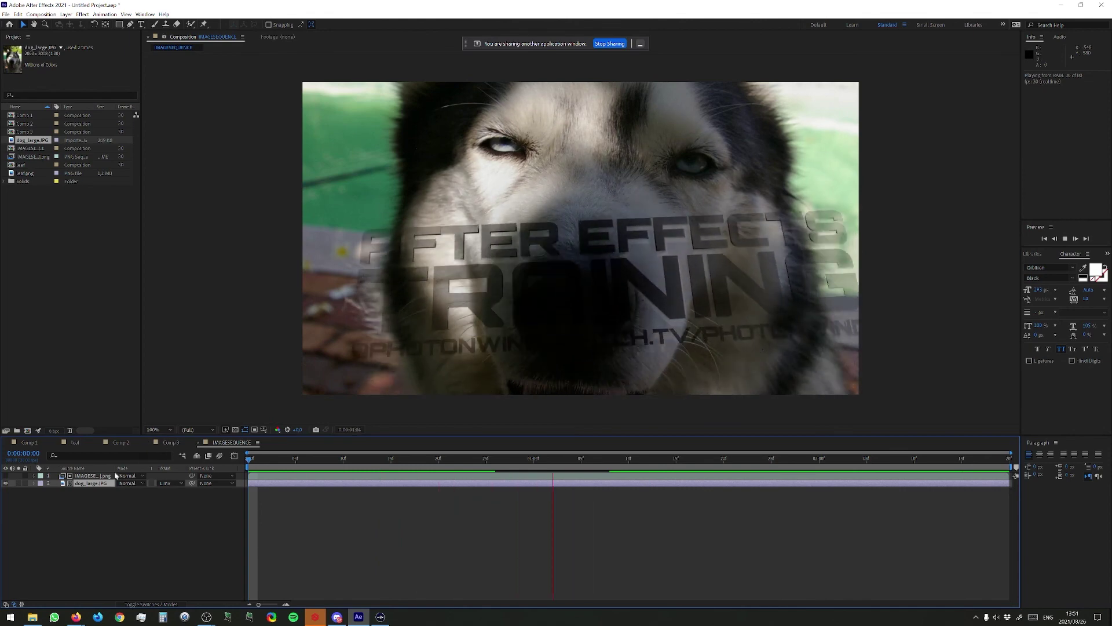
Move the dog image layer above the image sequence and apply Luma Matte "dog_large.JPG" to the sequence layer.
{"action": "left_click_drag", "start_coordinate": [116, 475], "coordinate": [148, 485]}
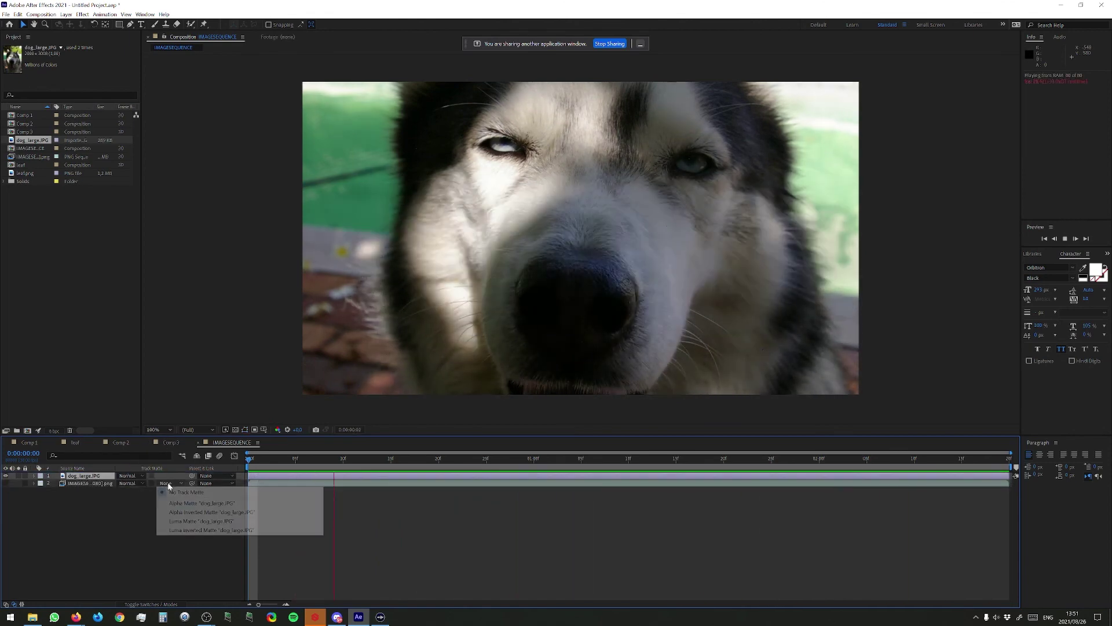
{"action": "left_click", "coordinate": [191, 520]}
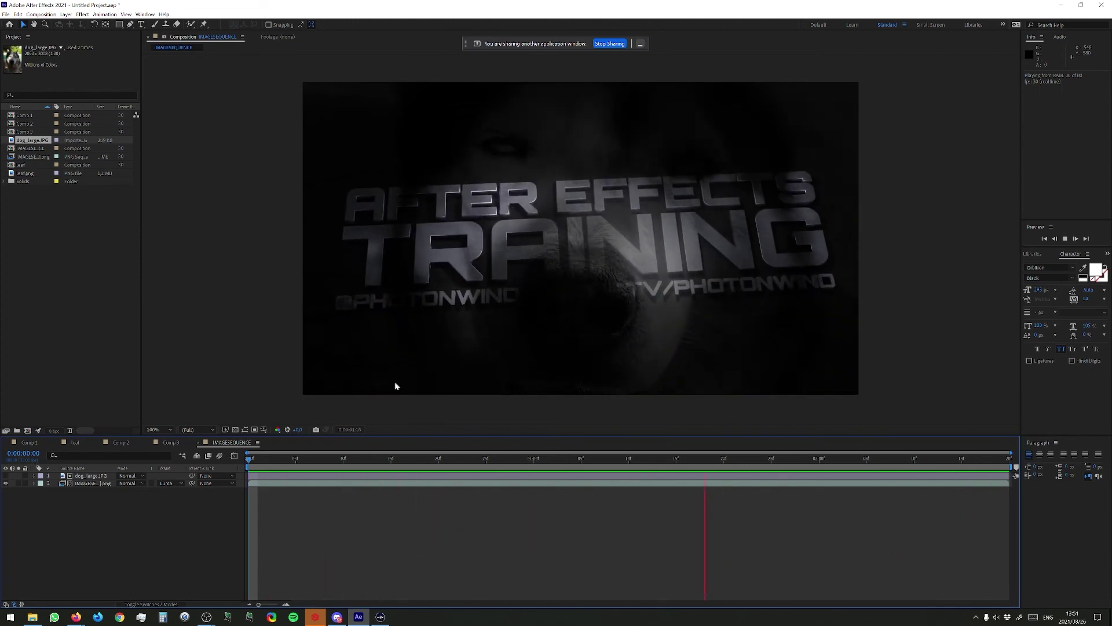
{"action": "left_click", "coordinate": [165, 484]}
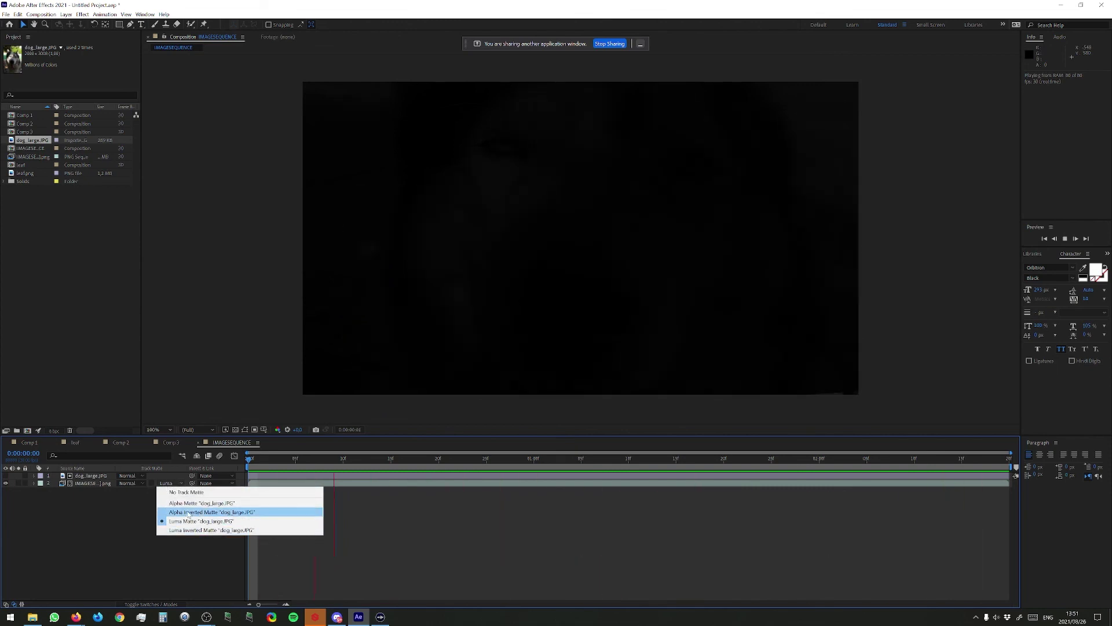
{"action": "left_click", "coordinate": [134, 522]}
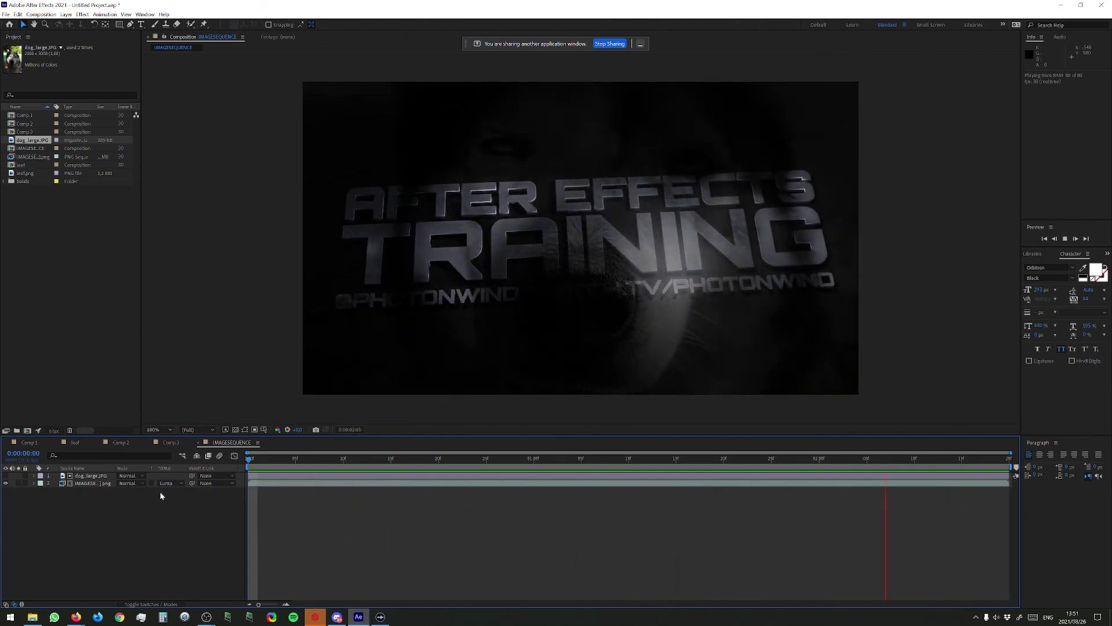